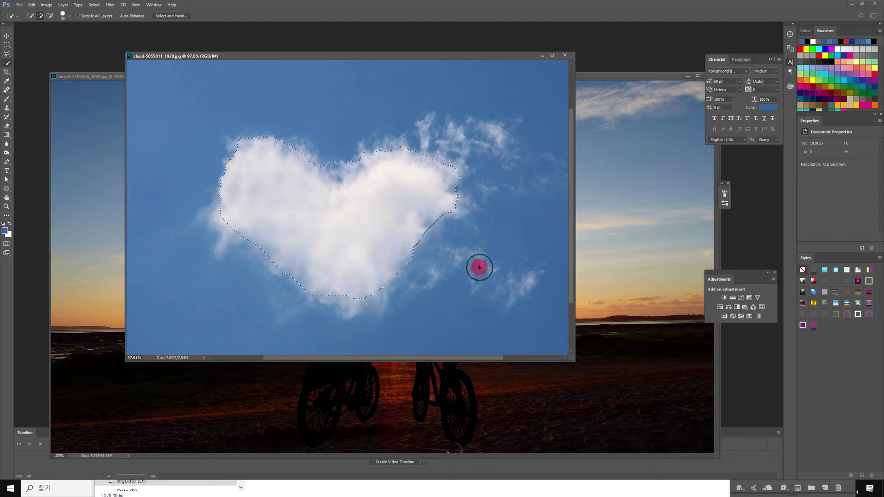
Clear the existing selection, select the blue sky with the Magic Wand, and invert it to isolate the heart cloud
key(ctrl+d)
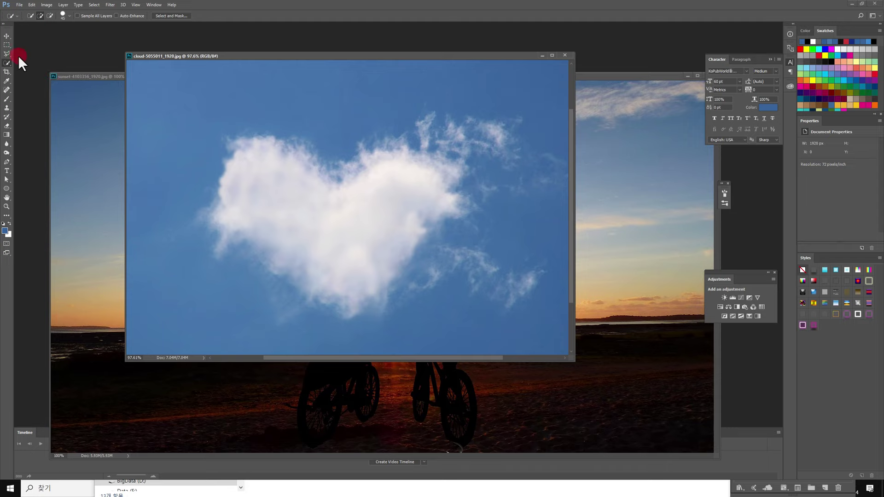
click(7, 65)
click(33, 67)
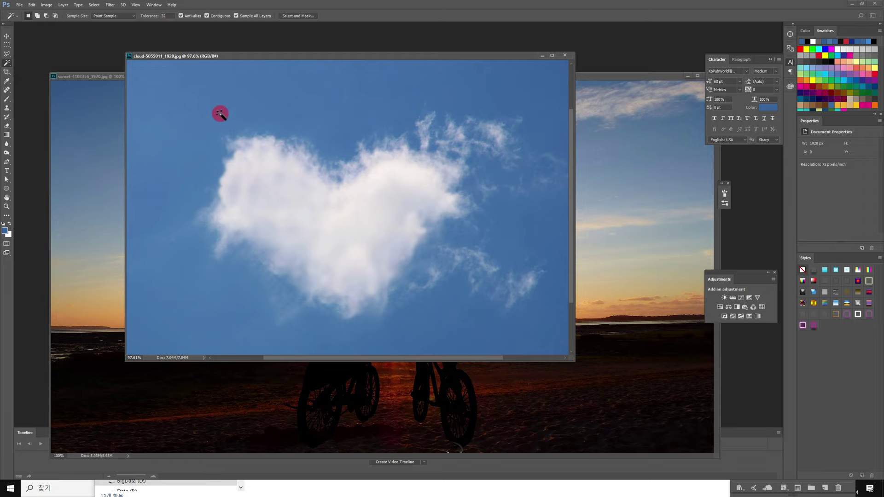
scroll(290, 136, down, 3)
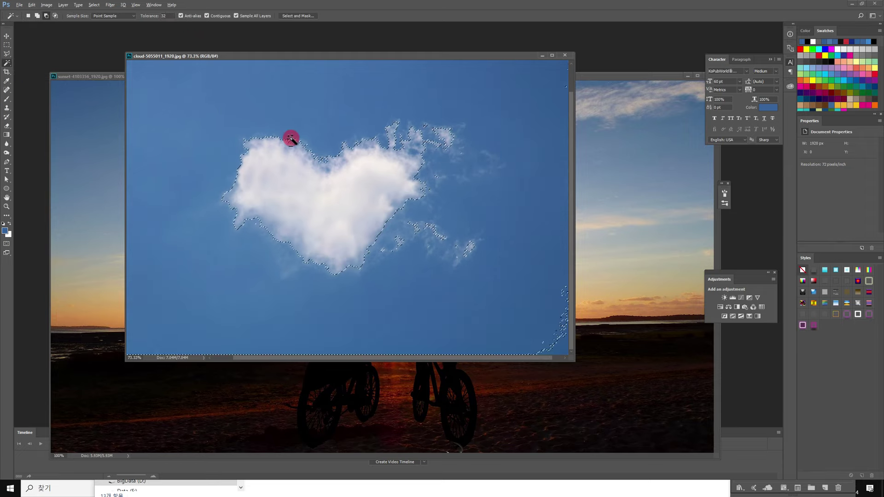
click(274, 137)
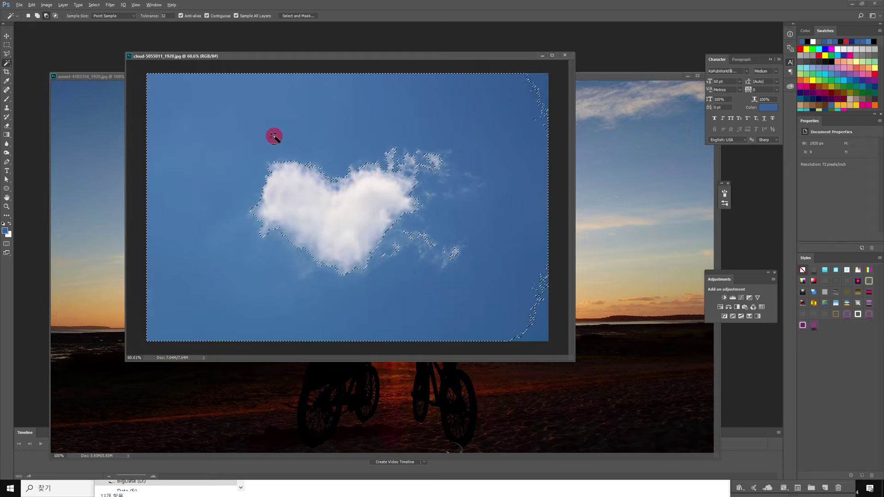
shift+click(544, 84)
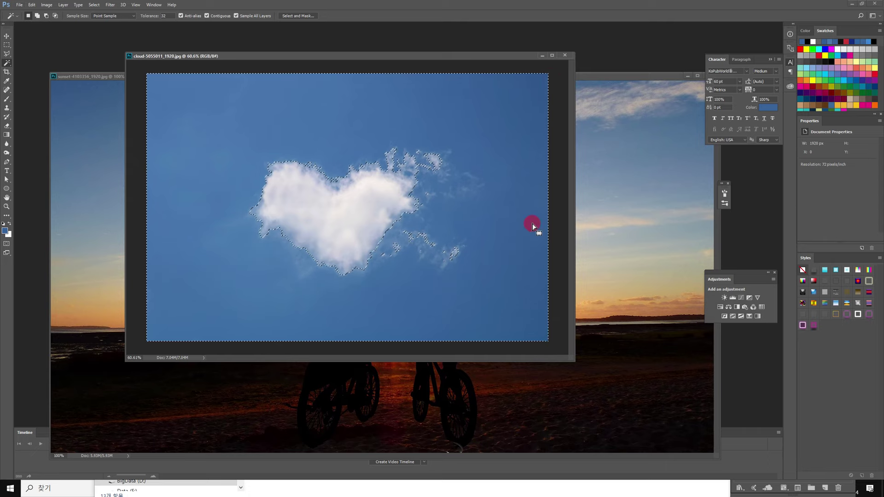
key(ctrl+shift+i)
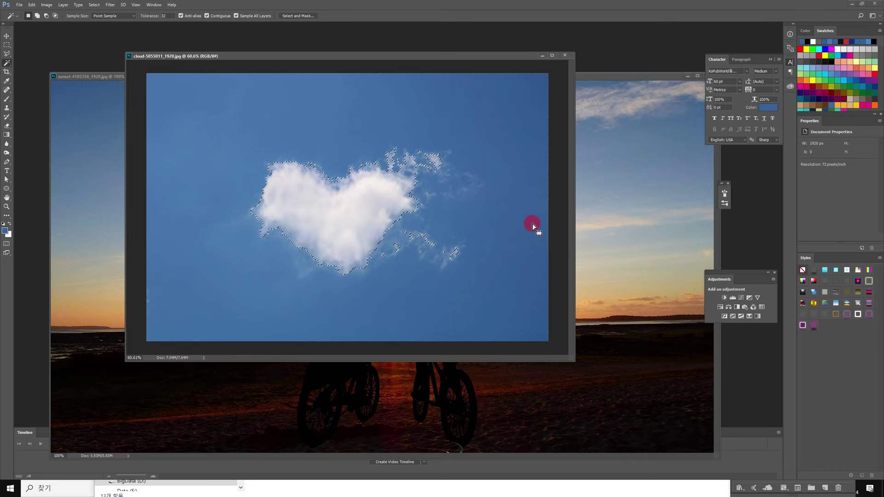
Try copying the cut-out heart cloud into the sunset photo, and undo the placement
click(6, 36)
drag(375, 195, 416, 158)
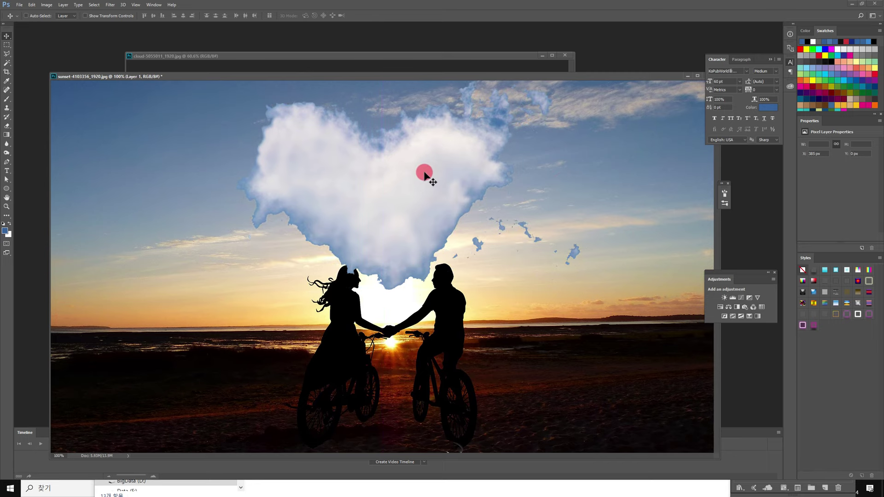
key(ctrl+alt+z)
key(ctrl+alt+z)
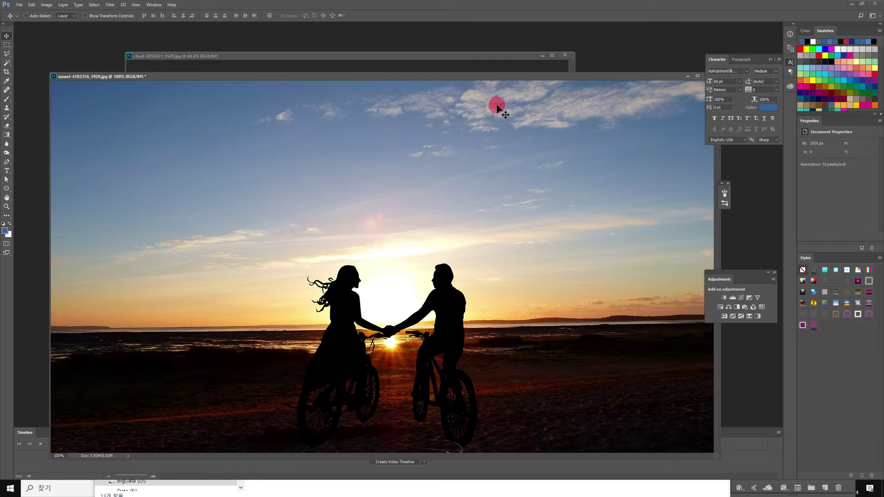
Copy the entire cloud photo into the sunset image and scale it to about 53%, placed above the couple
click(467, 56)
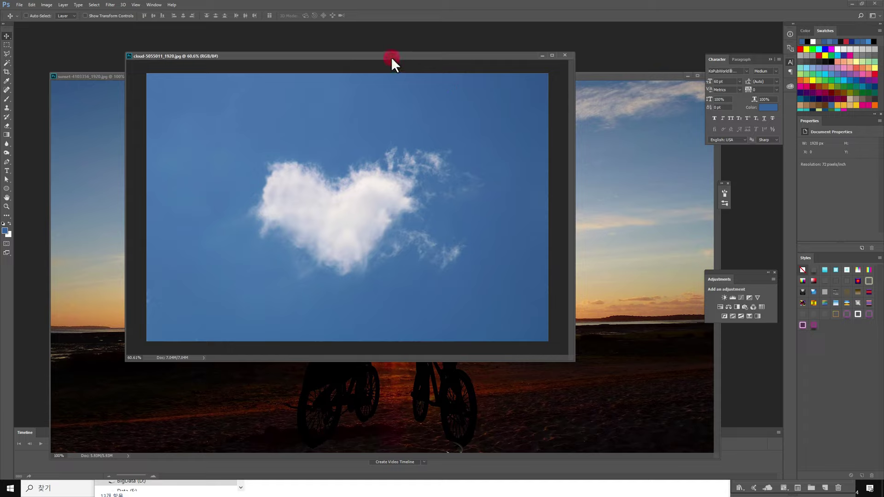
drag(363, 182, 459, 169)
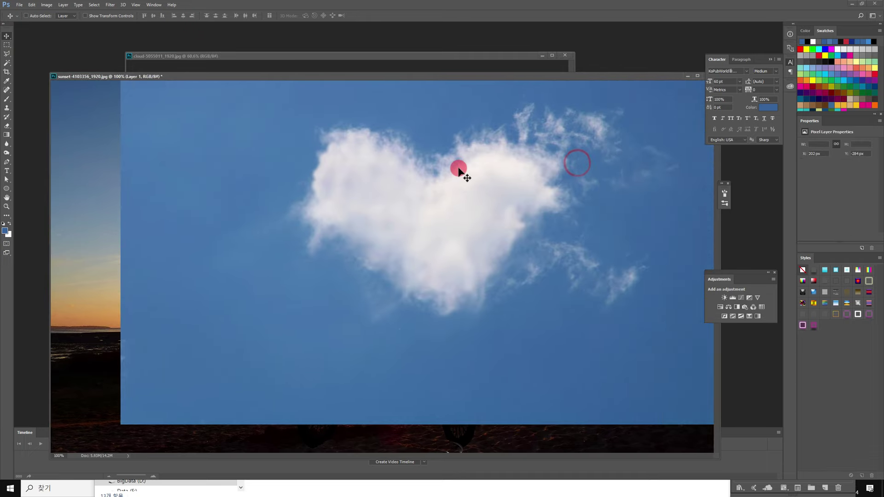
key(ctrl+t)
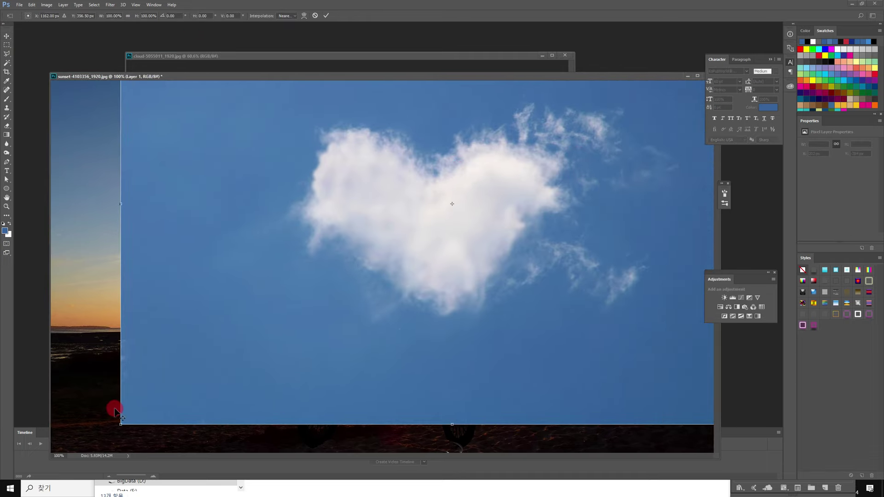
drag(121, 424, 275, 321)
drag(461, 236, 404, 202)
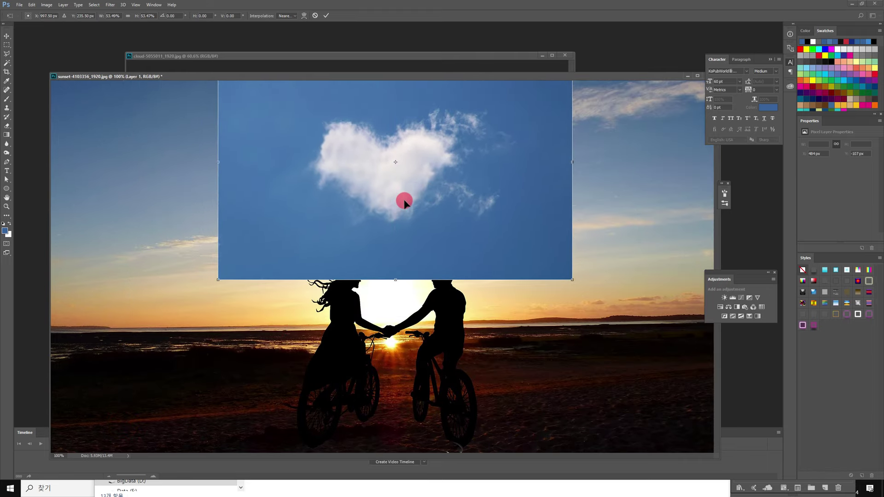
click(325, 15)
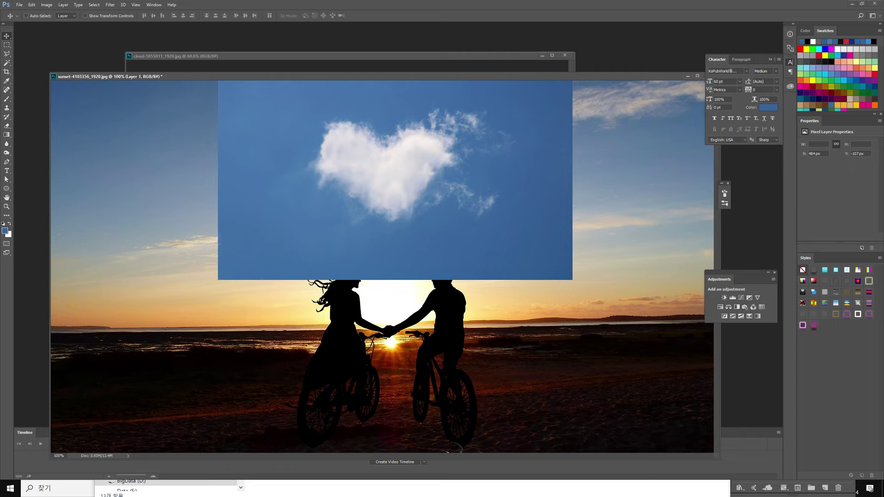
Bring the layer list into view over the sunset image and review the available blend modes
drag(882, 261, 739, 235)
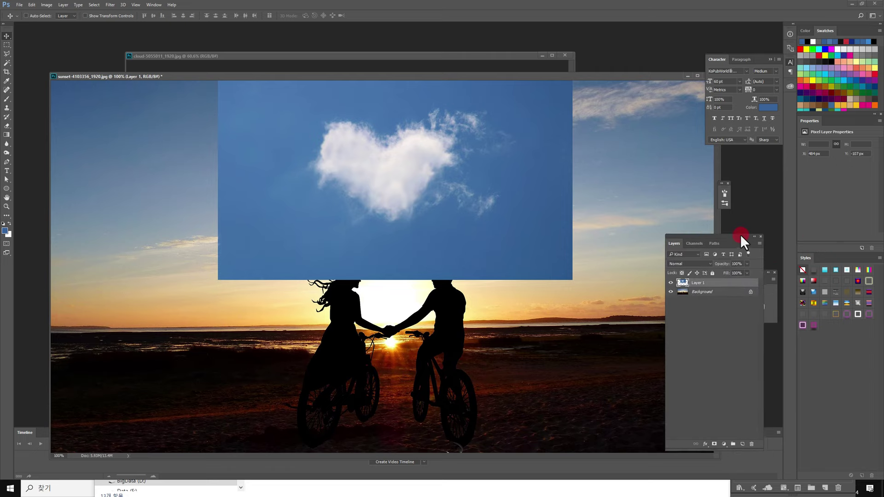
click(708, 262)
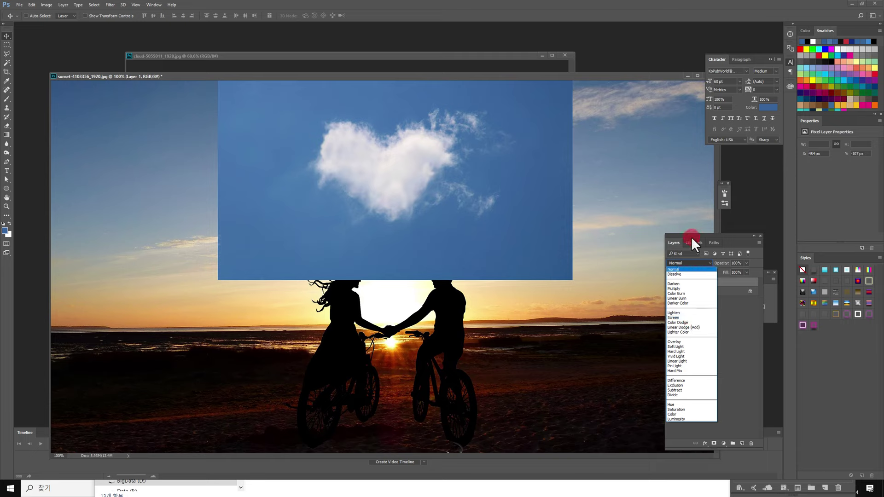
click(475, 216)
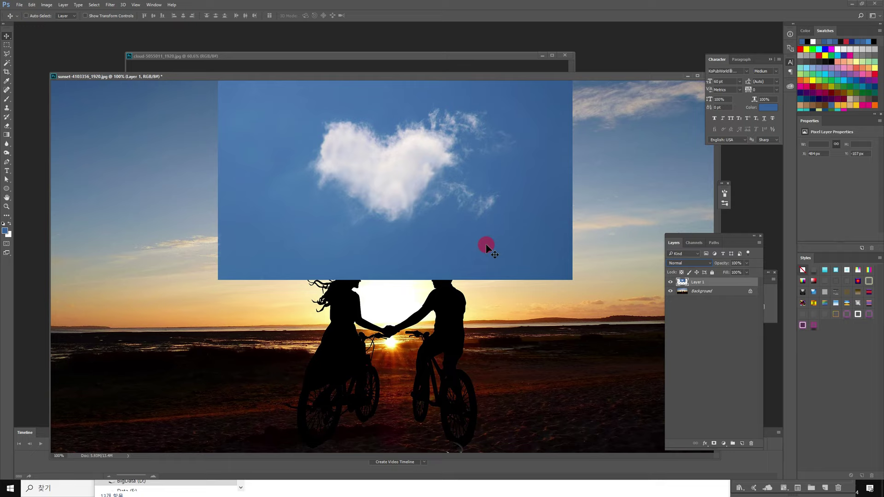
Apply Levels to the cloud layer, sampling the blue sky as black point, setting midtones to 0.83 and lowering the white input level
key(ctrl+l)
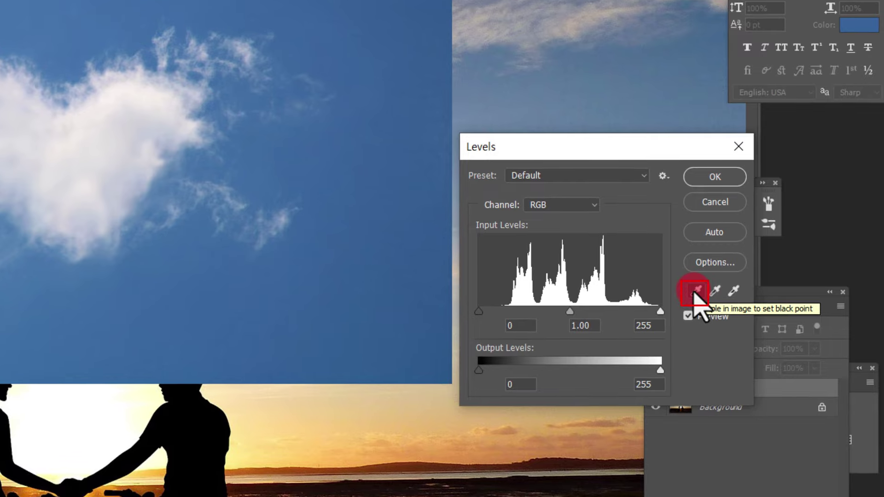
click(695, 292)
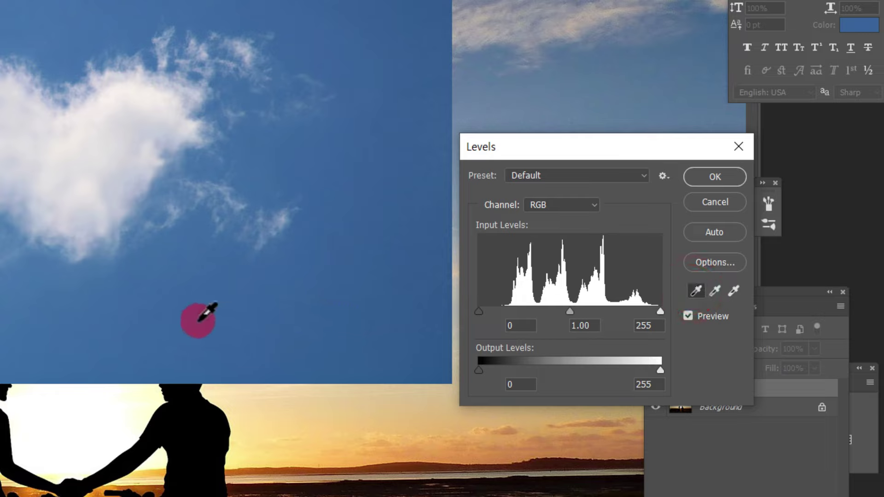
click(197, 321)
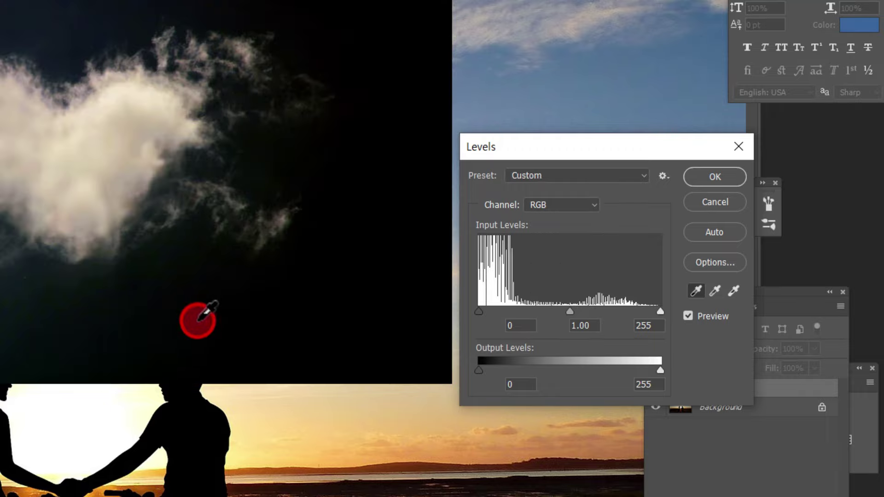
mouse_move(573, 313)
mouse_down()
mouse_move(575, 321)
mouse_move(562, 321)
mouse_move(580, 326)
mouse_up()
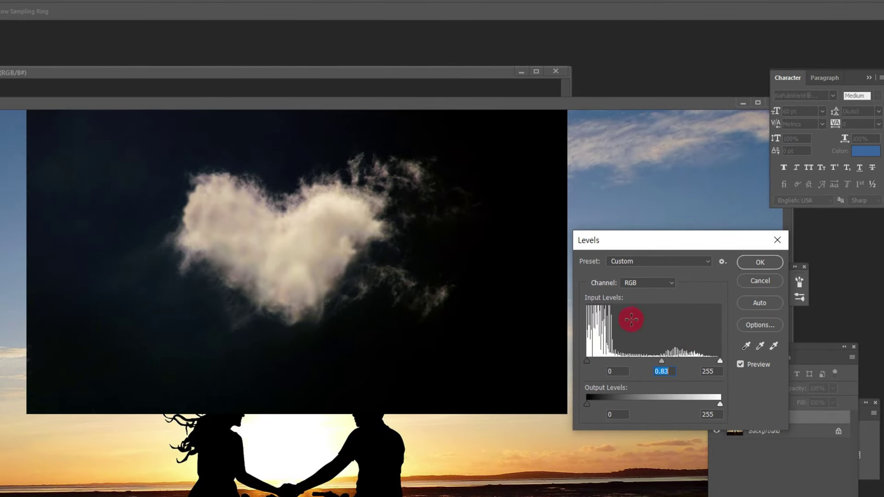
mouse_move(718, 363)
mouse_down()
mouse_move(694, 366)
mouse_move(705, 368)
mouse_up()
click(757, 262)
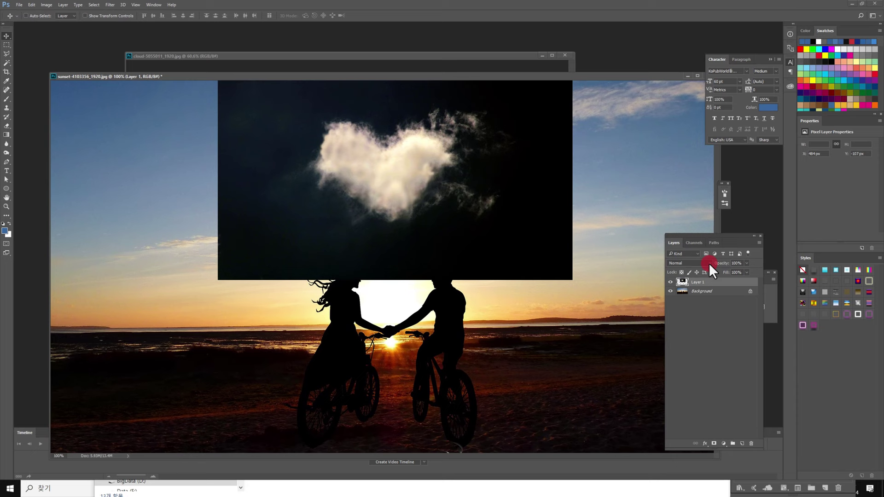
Compare the Lighten, Screen and Color Dodge blend modes on the cloud layer, settling on Screen
click(776, 388)
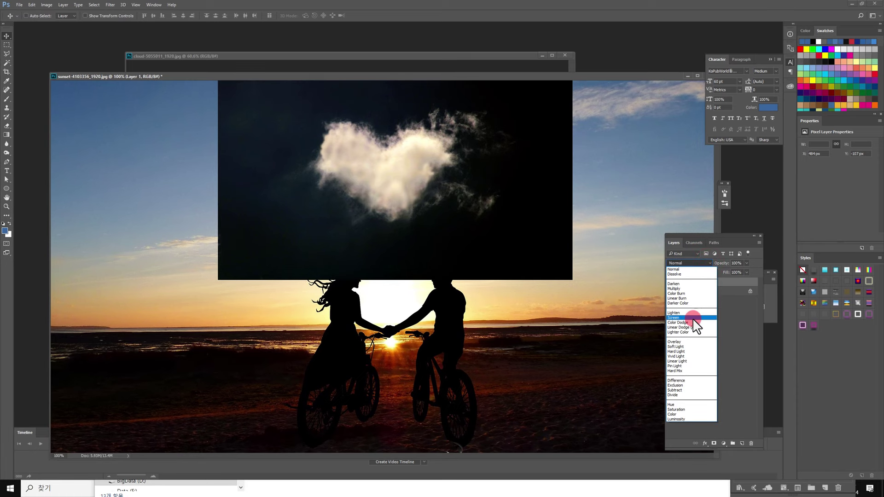
click(692, 313)
click(703, 281)
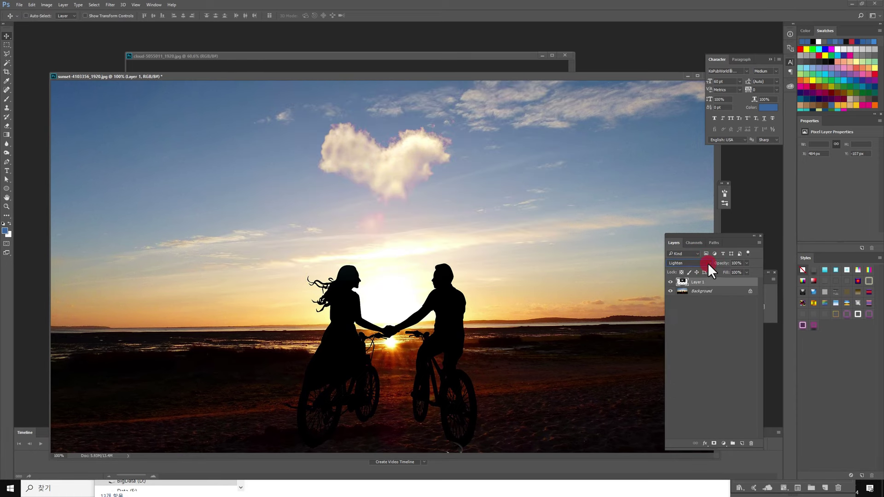
click(708, 264)
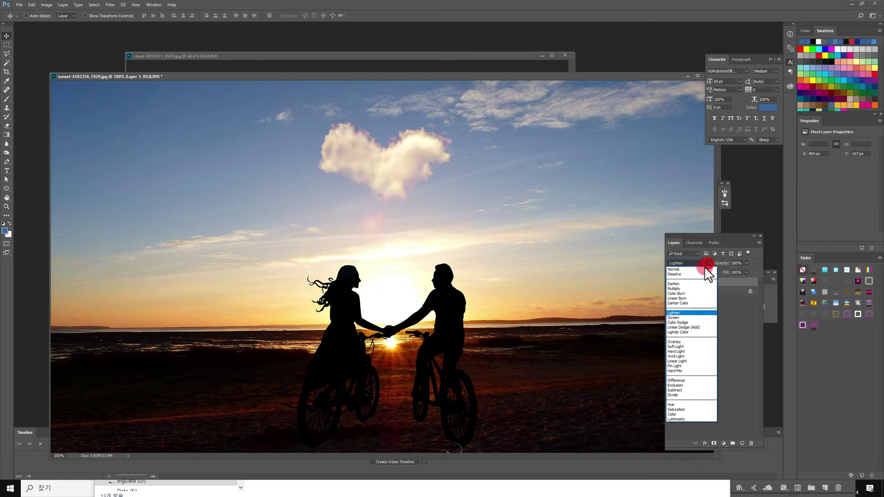
click(690, 318)
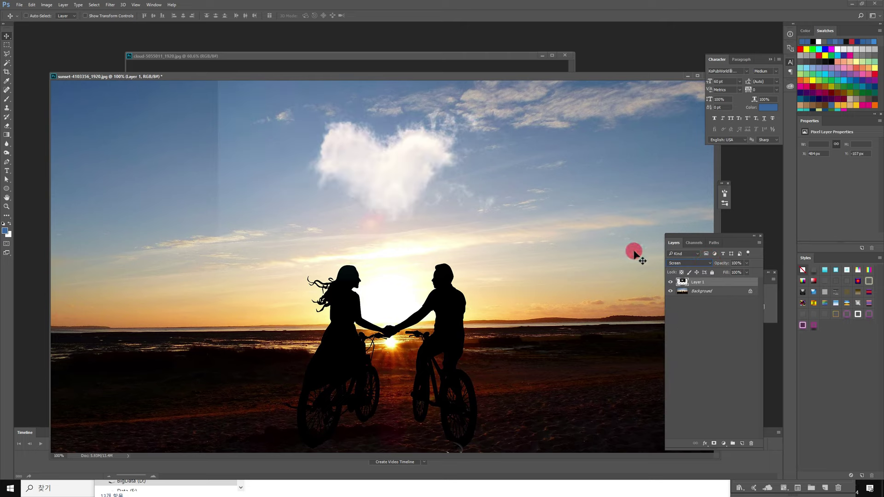
click(700, 264)
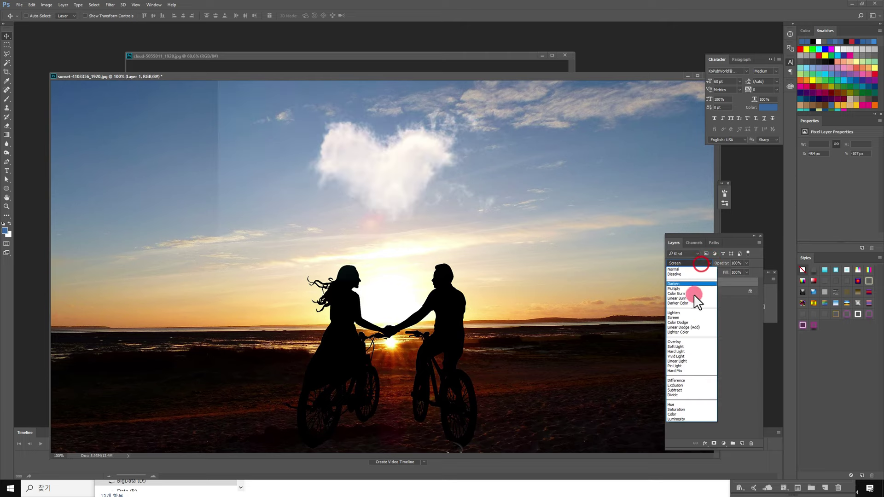
click(687, 323)
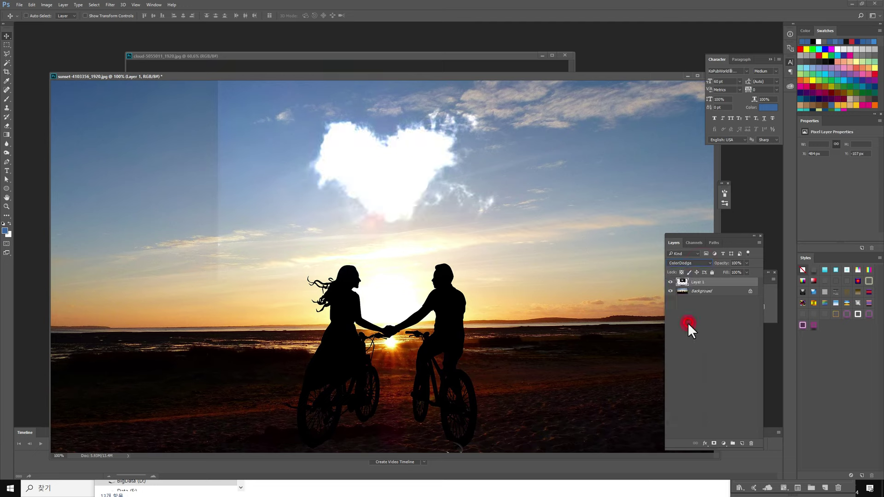
click(704, 264)
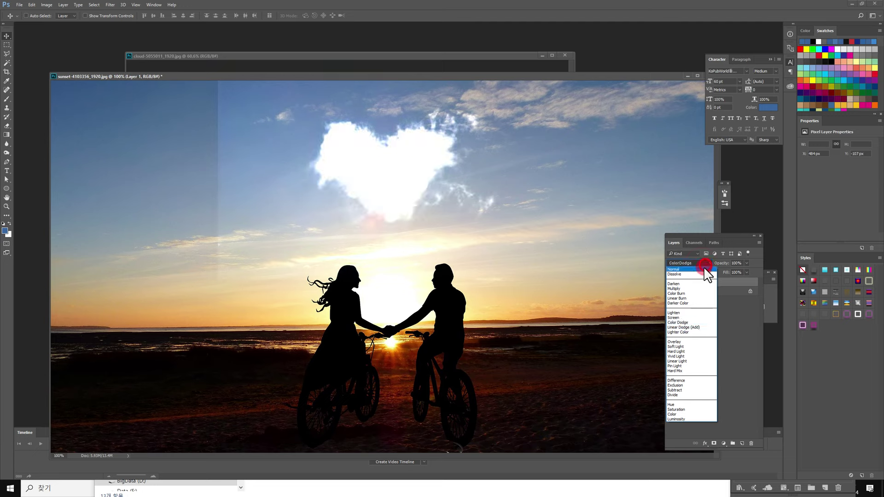
click(682, 318)
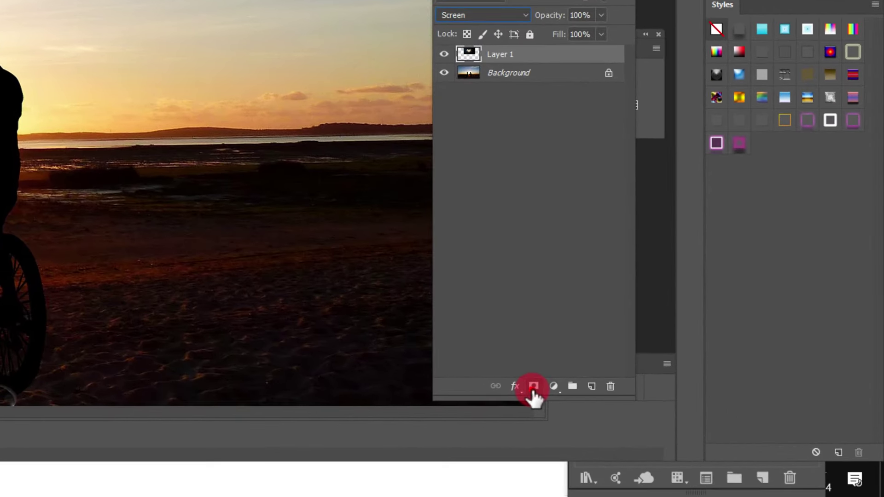
Add a layer mask to the cloud layer and paint black along the cloud photo's outer edges to hide them
click(533, 387)
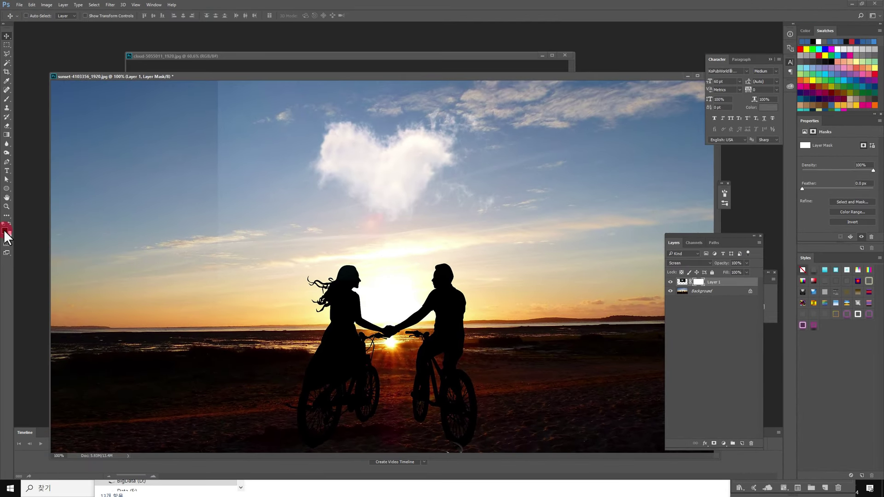
click(6, 126)
click(7, 99)
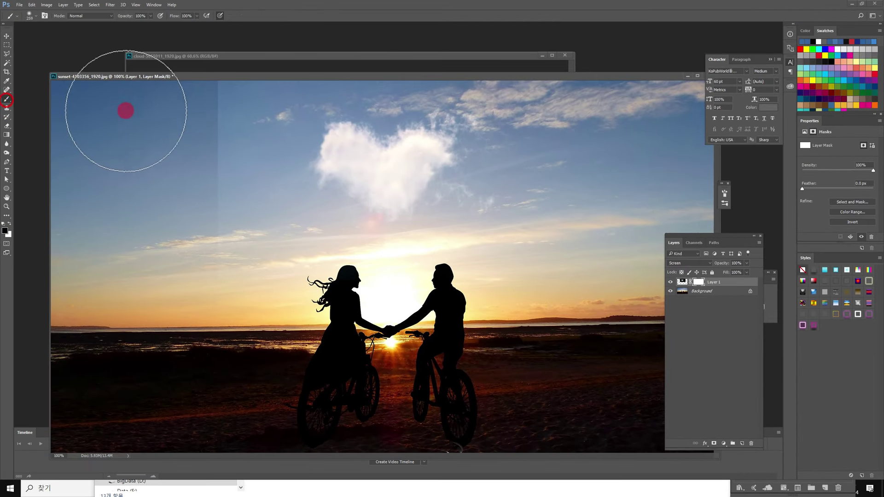
mouse_move(202, 99)
mouse_down()
mouse_move(199, 238)
mouse_move(212, 98)
mouse_up()
click(212, 129)
mouse_move(212, 129)
mouse_down()
mouse_move(207, 174)
mouse_move(215, 154)
mouse_move(236, 274)
mouse_up()
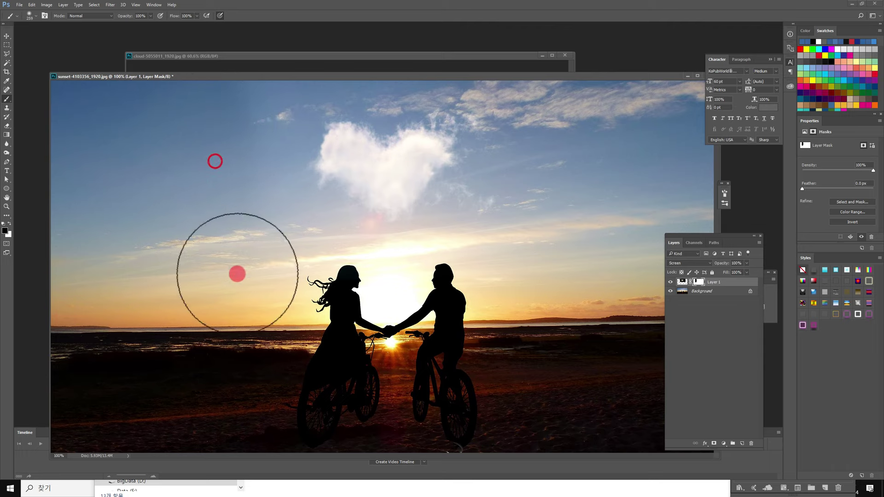
mouse_move(571, 255)
mouse_down()
mouse_move(601, 167)
mouse_move(597, 106)
mouse_move(580, 247)
mouse_move(533, 267)
mouse_move(231, 227)
mouse_move(192, 152)
mouse_move(189, 114)
mouse_move(240, 102)
mouse_move(244, 247)
mouse_move(251, 256)
mouse_move(297, 249)
mouse_move(276, 248)
mouse_up()
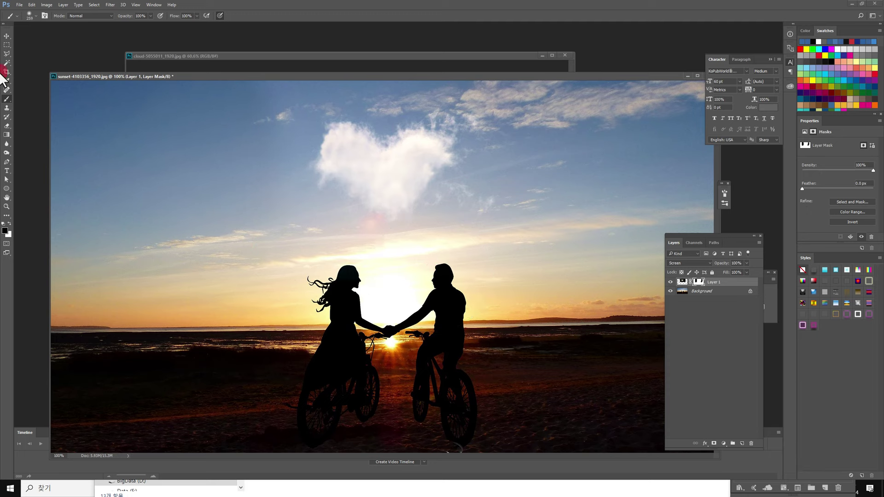
Shift the masked heart cloud slightly to the right in the sky above the couple
click(7, 35)
mouse_move(398, 187)
mouse_down()
mouse_move(399, 169)
mouse_move(410, 180)
mouse_up()
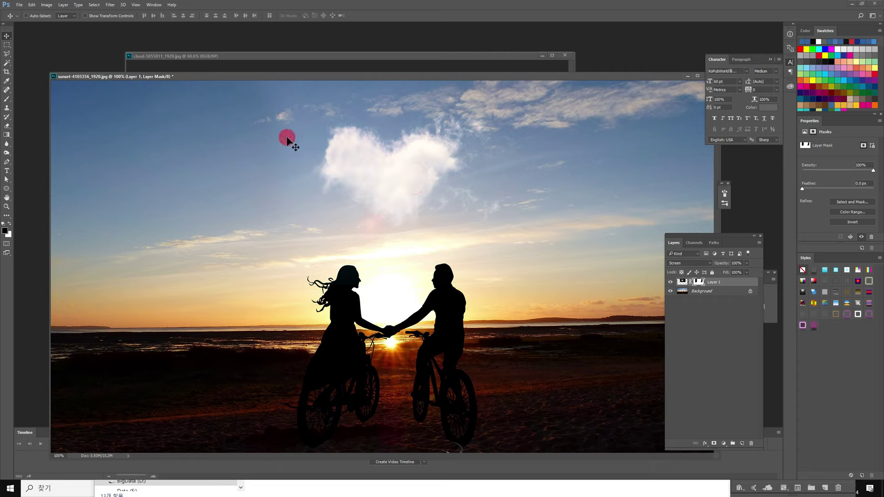
drag(417, 171, 421, 167)
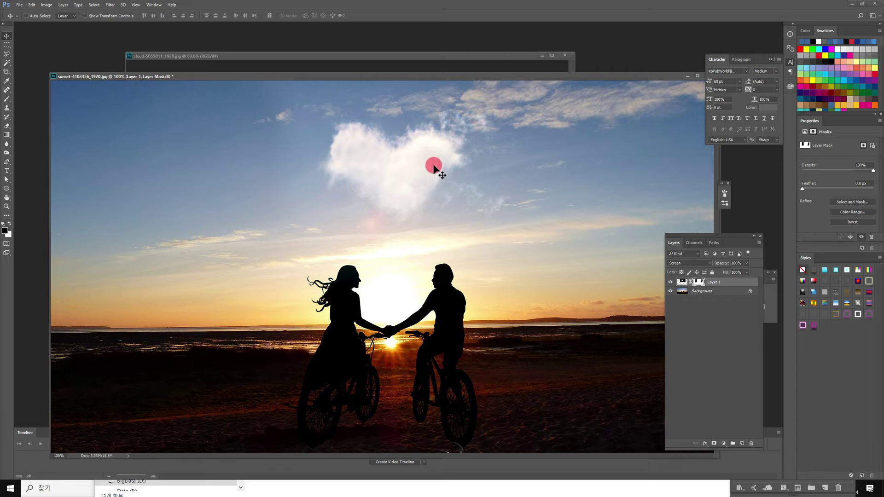
Make a freehand Lasso selection on the Background layer around the natural clouds across the upper-right sky
click(708, 293)
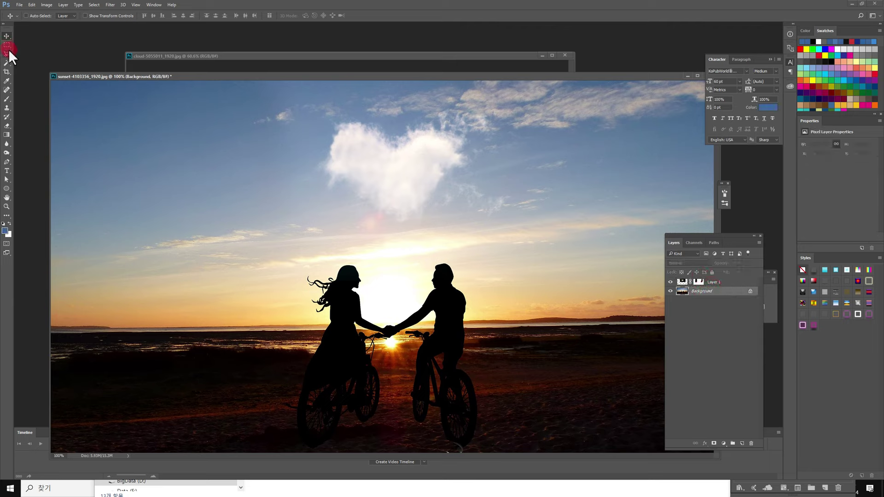
drag(8, 49, 27, 53)
mouse_move(248, 90)
mouse_down()
mouse_move(238, 153)
mouse_move(360, 185)
mouse_move(516, 192)
mouse_move(716, 180)
mouse_up()
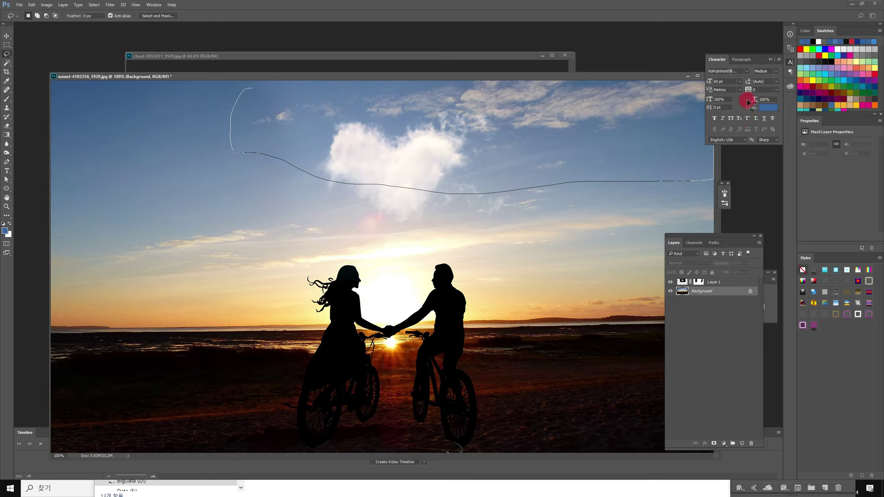
drag(247, 94, 246, 108)
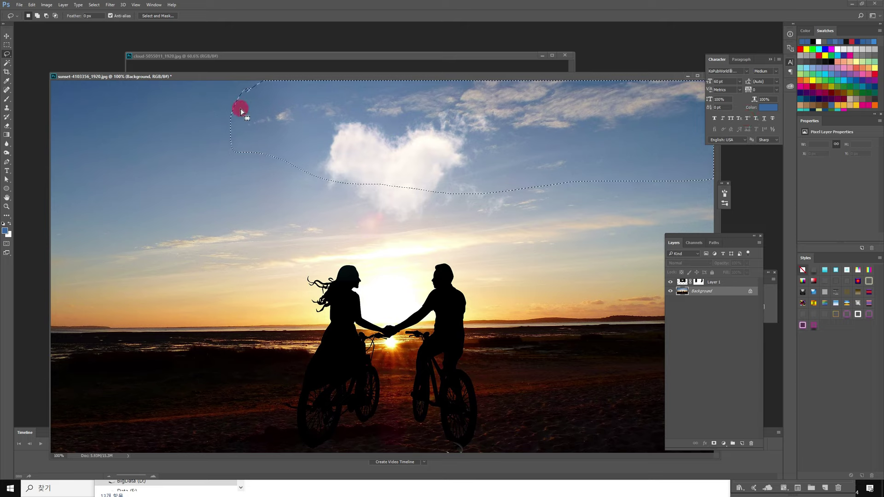
Replace the selected clouds using Fill with Content-Aware contents, and clear the selection
click(32, 5)
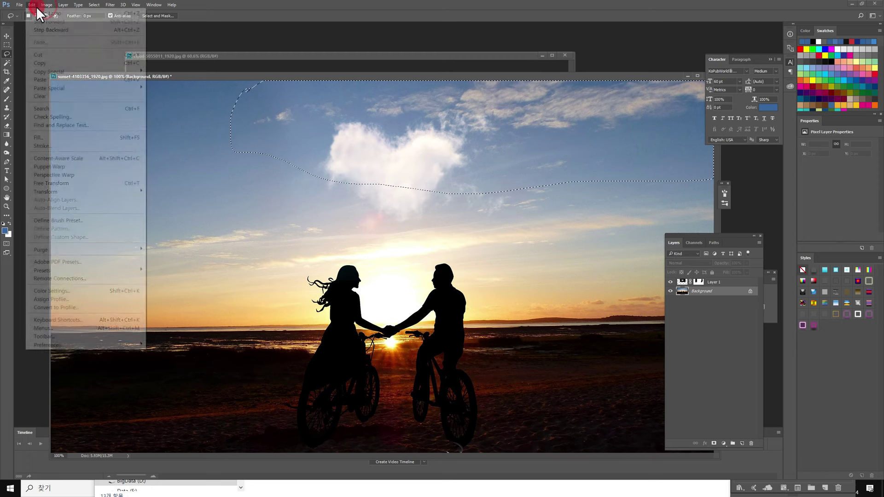
click(94, 136)
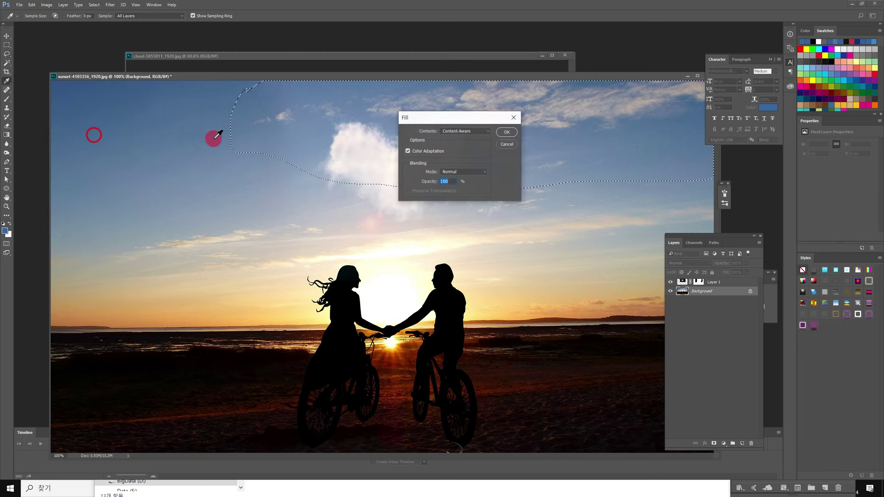
click(487, 131)
click(471, 155)
click(504, 133)
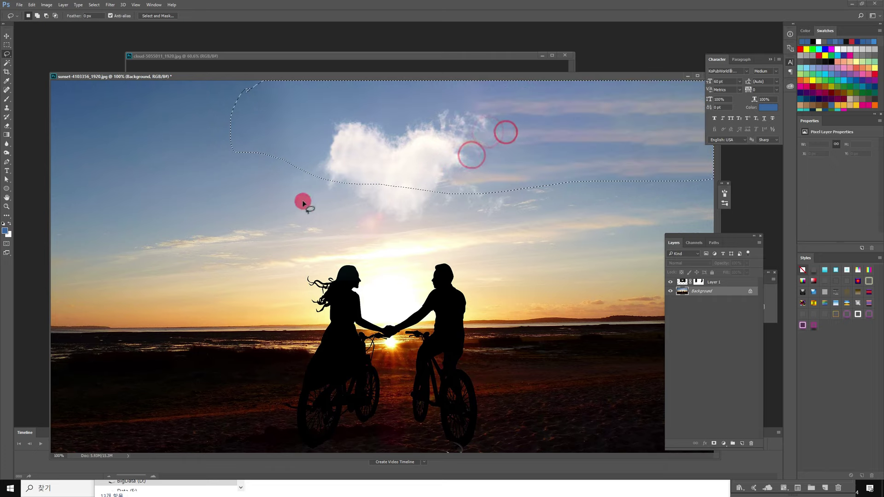
click(432, 87)
Clean up the remaining cloud streaks in the right part of the sky by lassoing patches and filling each with Content-Aware
drag(608, 193, 605, 197)
key(shift+F5)
key(Return)
mouse_move(562, 166)
mouse_down()
mouse_move(469, 154)
mouse_move(565, 217)
mouse_up()
key(shift+F5)
key(Return)
click(637, 134)
mouse_move(623, 131)
mouse_down()
mouse_move(482, 69)
mouse_move(558, 125)
mouse_move(637, 116)
mouse_up()
key(shift+F5)
key(Return)
click(636, 116)
key(shift+F5)
key(Return)
click(633, 116)
mouse_move(584, 144)
mouse_down()
mouse_move(500, 161)
mouse_move(581, 146)
mouse_move(567, 128)
mouse_move(561, 82)
mouse_up()
key(shift+F5)
key(Return)
click(638, 116)
key(shift+F5)
key(Return)
click(593, 105)
mouse_move(587, 111)
mouse_down()
mouse_move(549, 85)
mouse_move(590, 106)
mouse_up()
key(shift+F5)
key(Return)
click(592, 107)
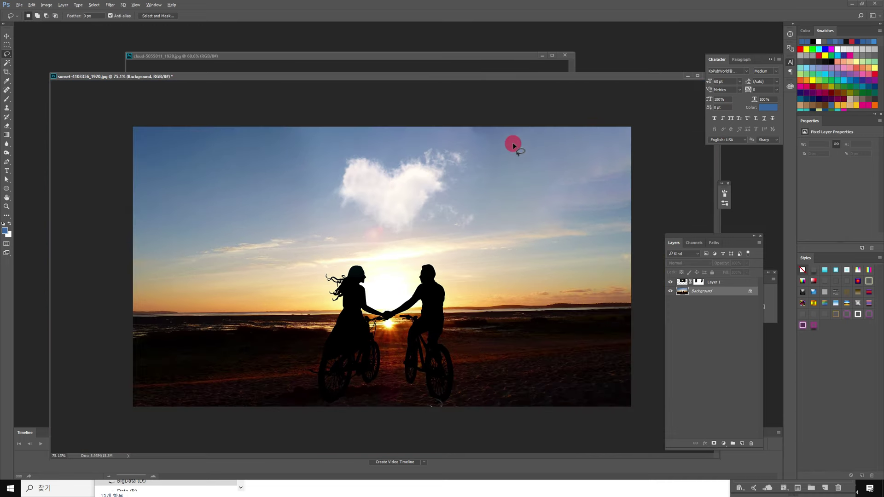
Move the heart cloud layer slightly up and to the right in the sky
click(6, 36)
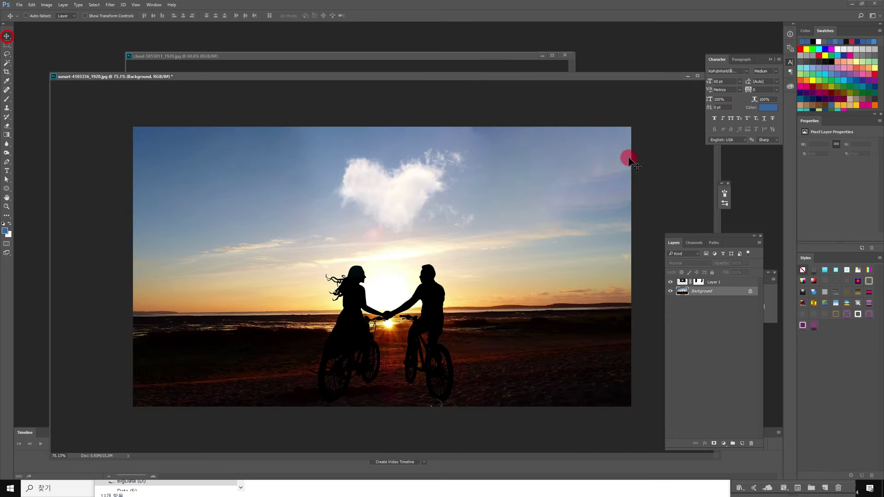
click(708, 282)
drag(420, 190, 423, 182)
Lasso one more sky patch beneath the heart cloud on the Background layer, fill it with Content-Aware and deselect
click(701, 291)
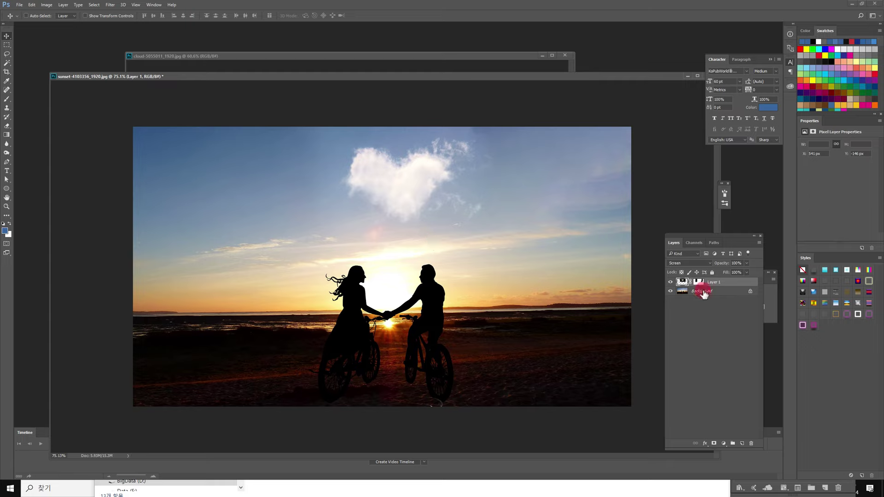
click(7, 54)
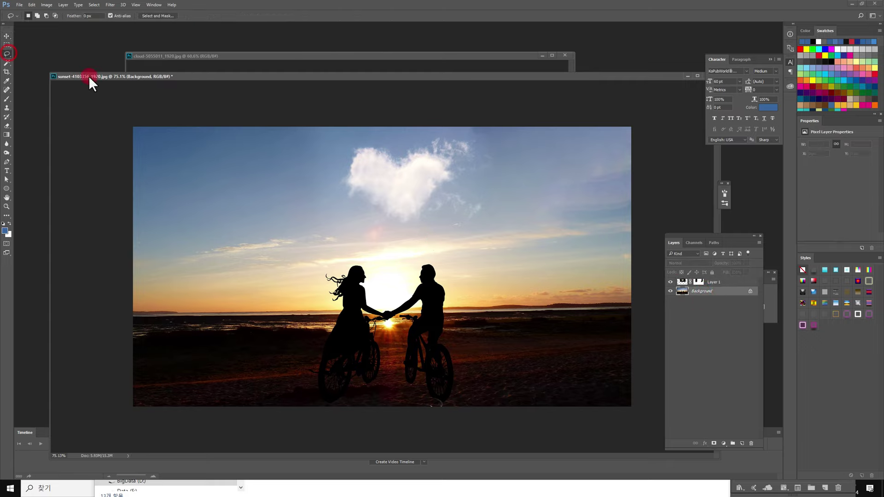
mouse_move(377, 244)
mouse_down()
mouse_move(356, 238)
mouse_move(360, 228)
mouse_move(387, 224)
mouse_move(385, 244)
mouse_up()
key(shift+F5)
key(Return)
click(455, 130)
Shift the heart cloud layer slightly left so it sits above the couple
click(6, 36)
click(394, 193)
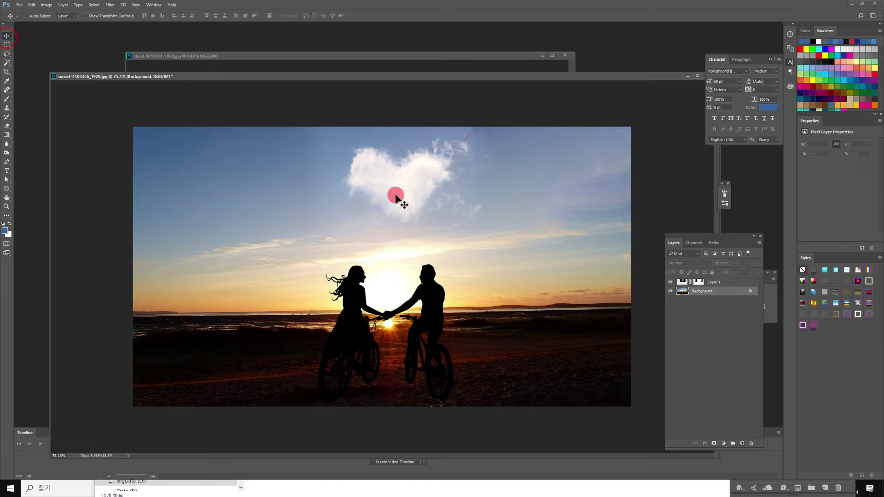
click(440, 180)
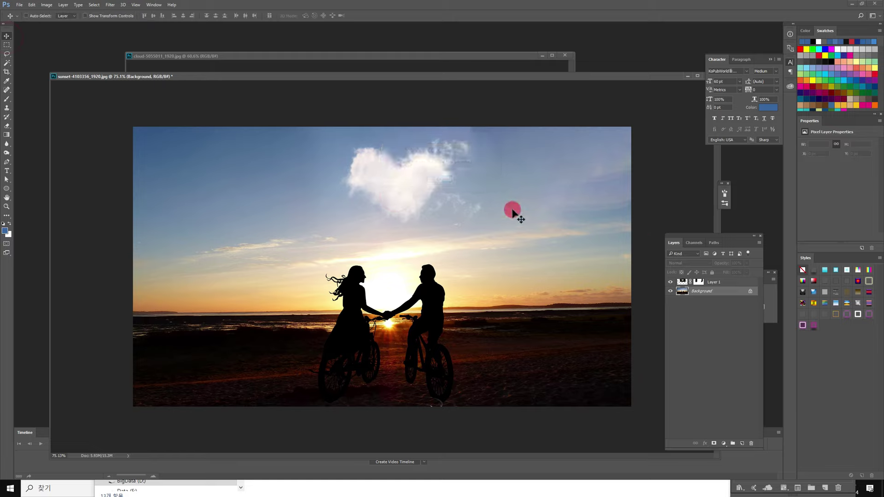
click(715, 283)
drag(411, 192, 398, 194)
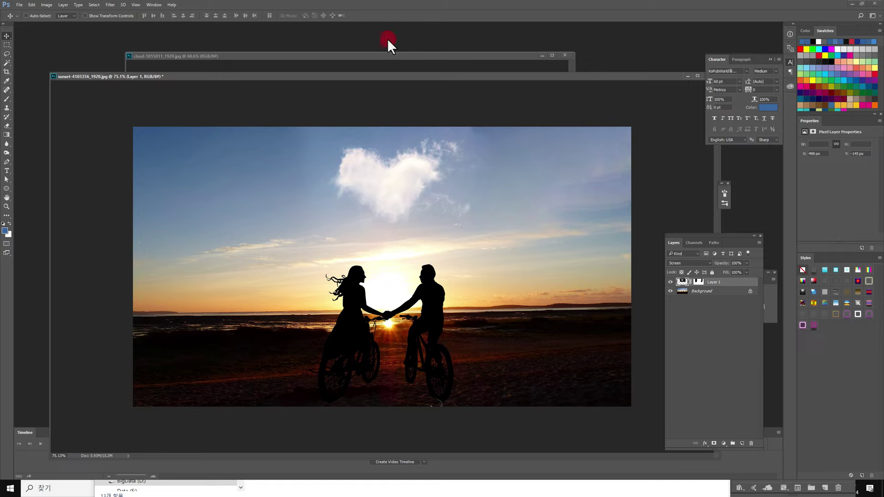
Bring the original cloud photo to the front, select its entire image and copy it
click(360, 56)
drag(339, 56, 376, 96)
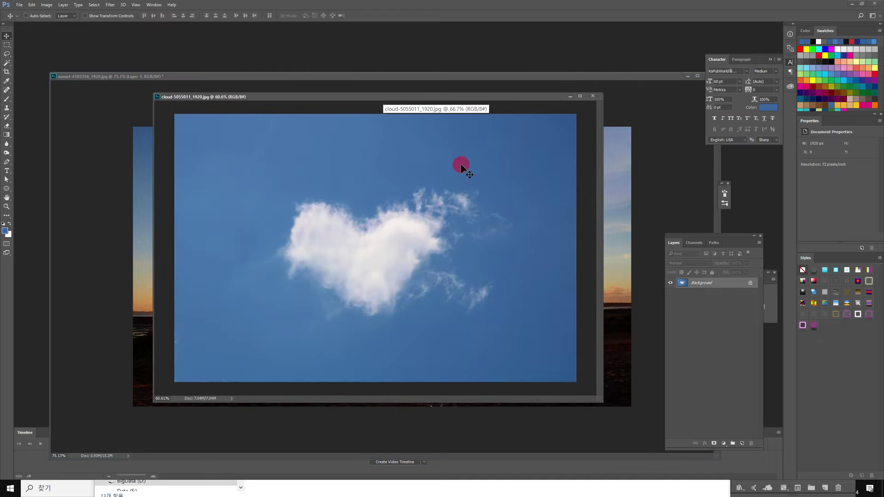
key(ctrl)
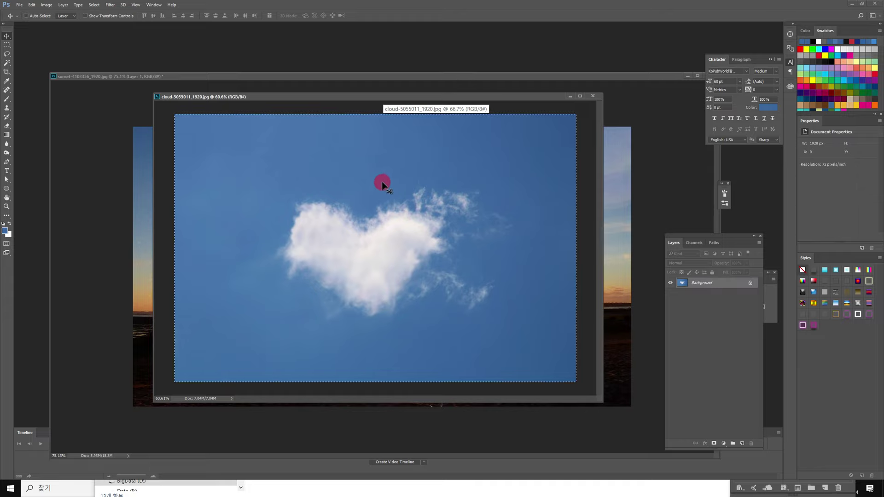
key(ctrl+a)
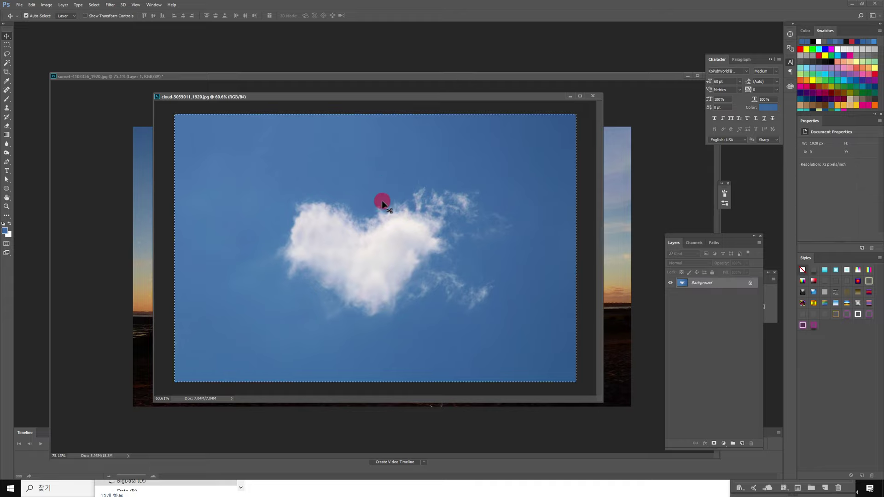
drag(388, 97, 372, 105)
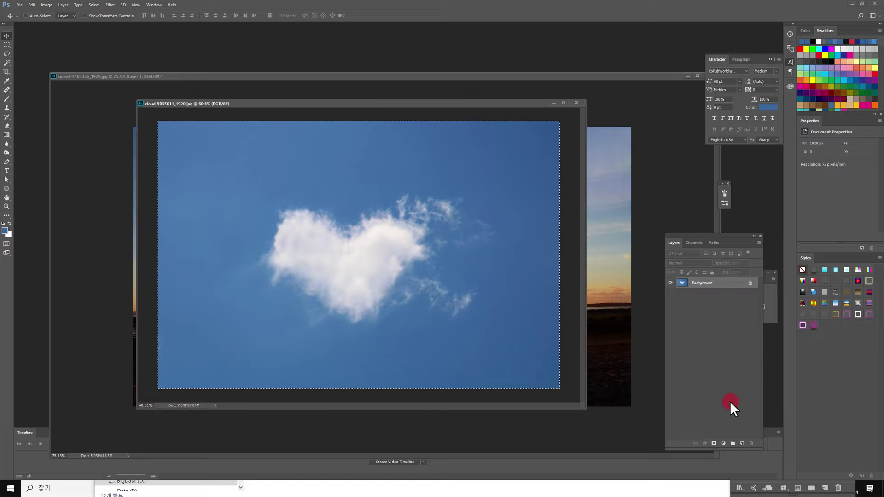
Add a layer mask to the cloud photo, display the mask alone and paste the copied image into it
click(715, 443)
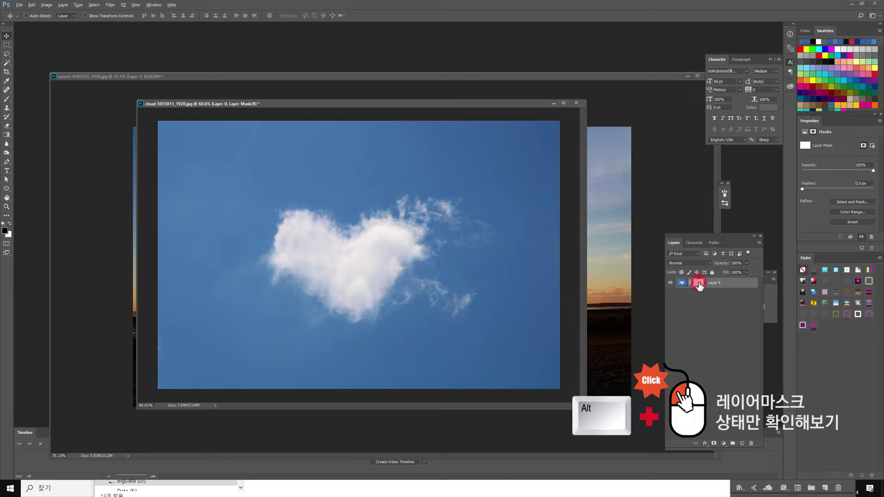
alt+click(698, 282)
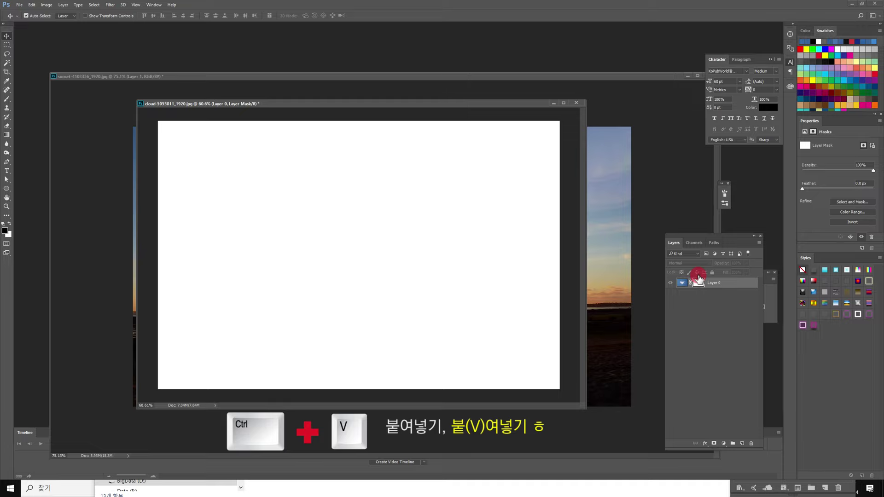
key(ctrl+v)
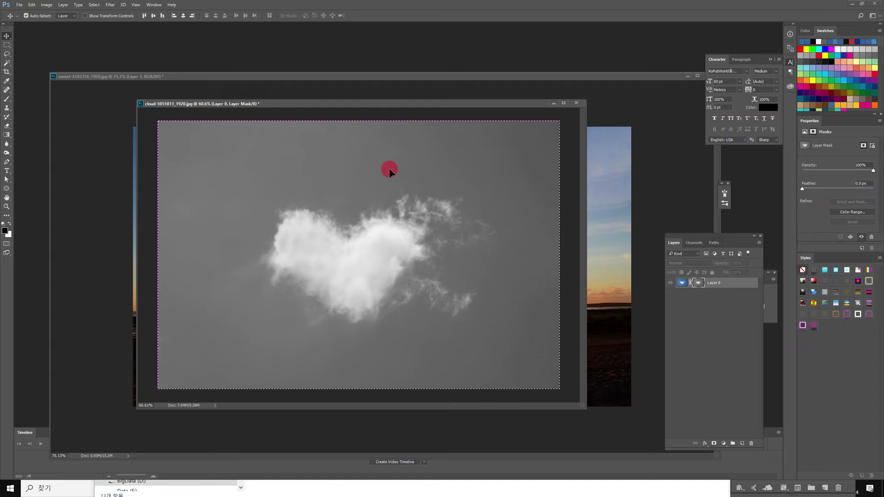
Darken the mask's sky to black with Levels by sampling sky areas as black point, deselect and return to the layer image
key(ctrl+l)
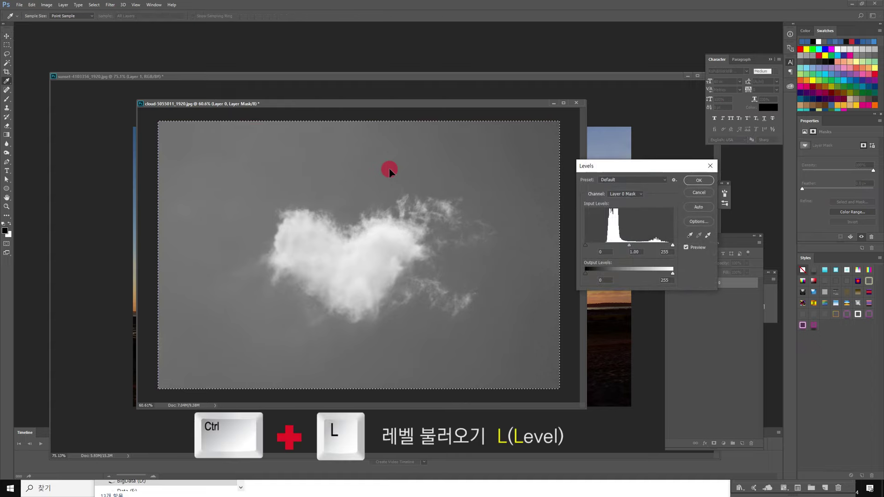
click(688, 236)
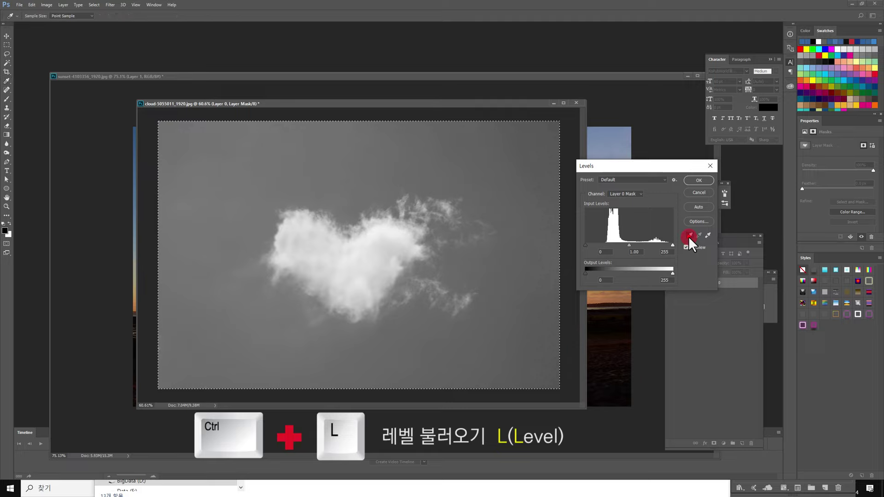
click(527, 308)
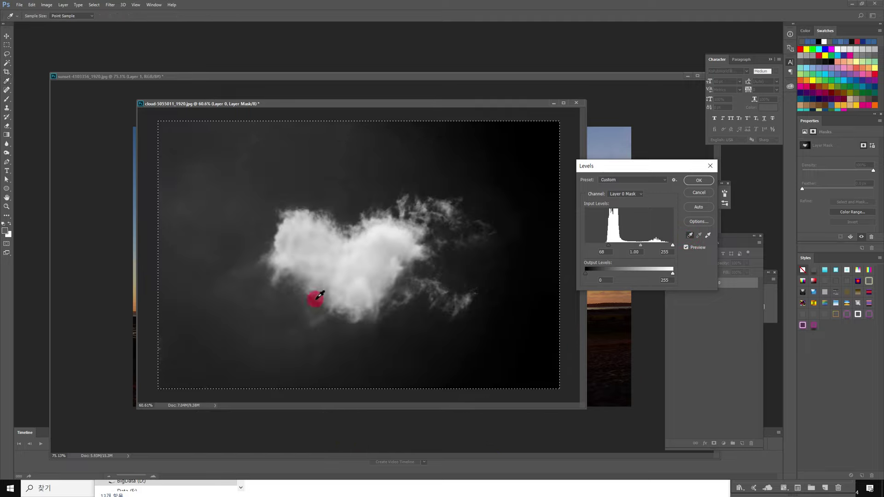
click(230, 200)
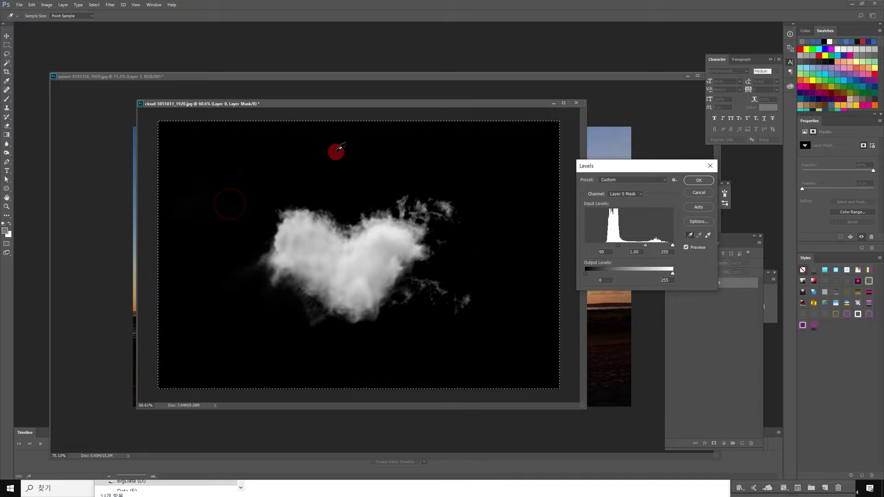
click(703, 177)
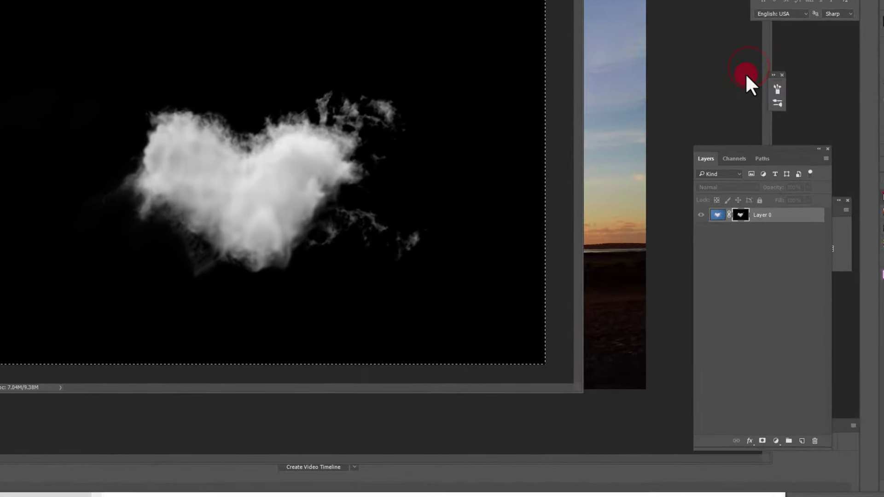
key(ctrl+d)
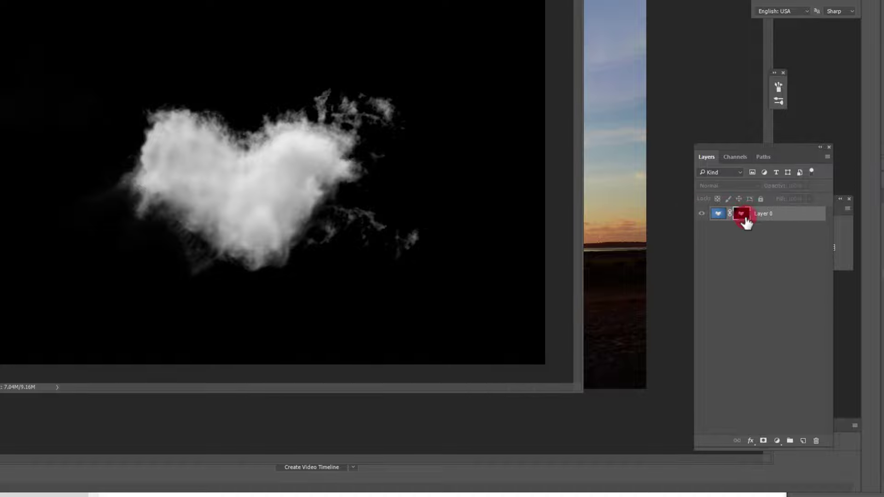
click(718, 215)
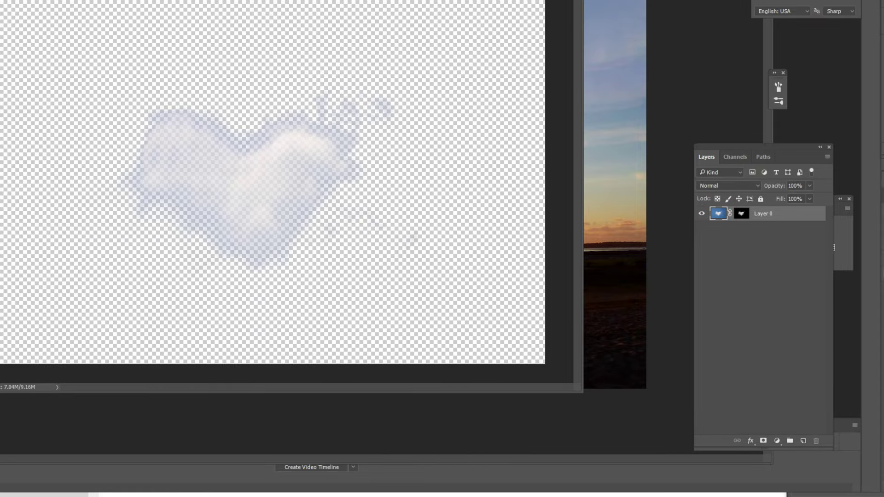
Open the couple-863456_1920 photo alongside the masked cloud document
mouse_move(95, 0)
mouse_down()
mouse_move(123, 0)
mouse_move(112, 2)
mouse_up()
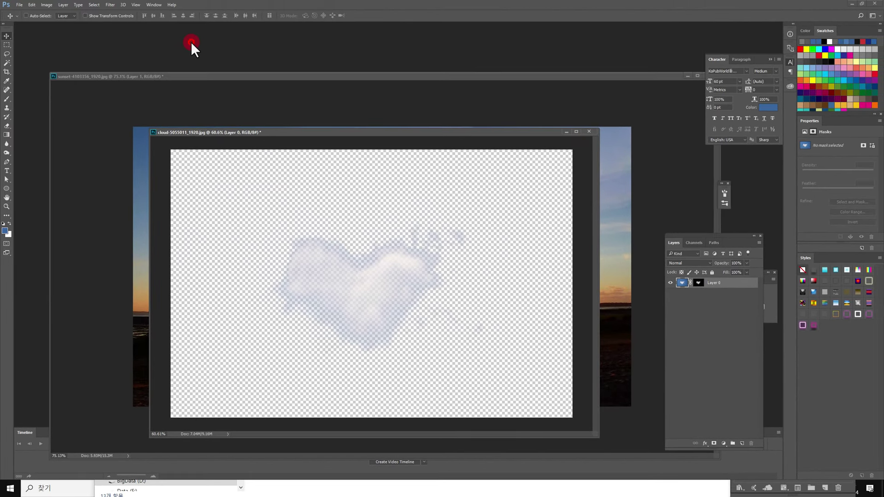
double_click(189, 43)
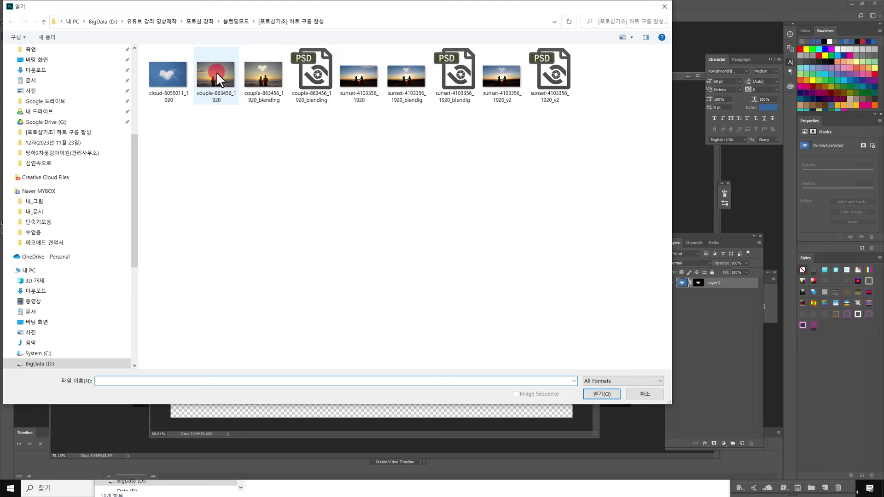
double_click(217, 71)
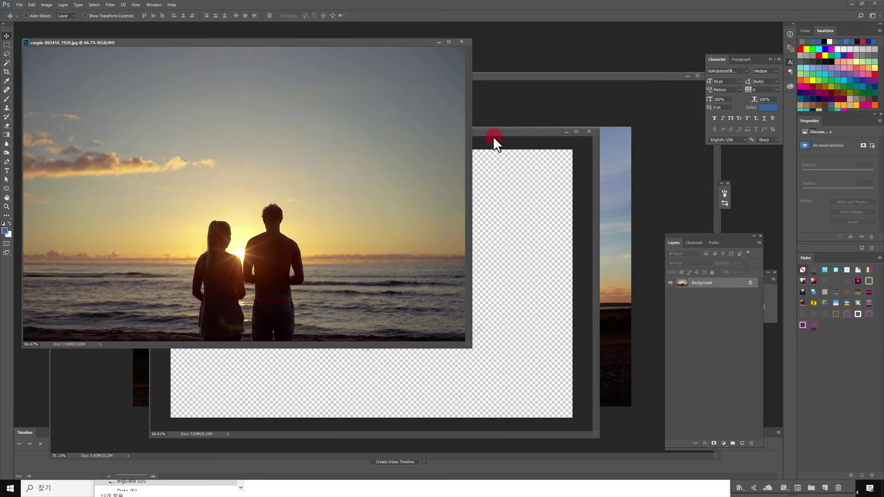
Copy the masked heart cloud layer into the couple photo, placing it in the sky above the couple
click(493, 137)
drag(441, 132, 490, 139)
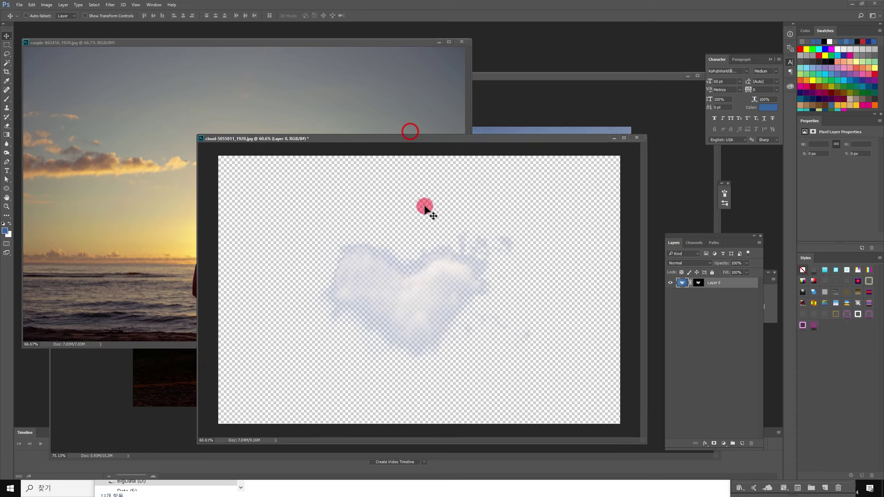
drag(375, 276, 221, 131)
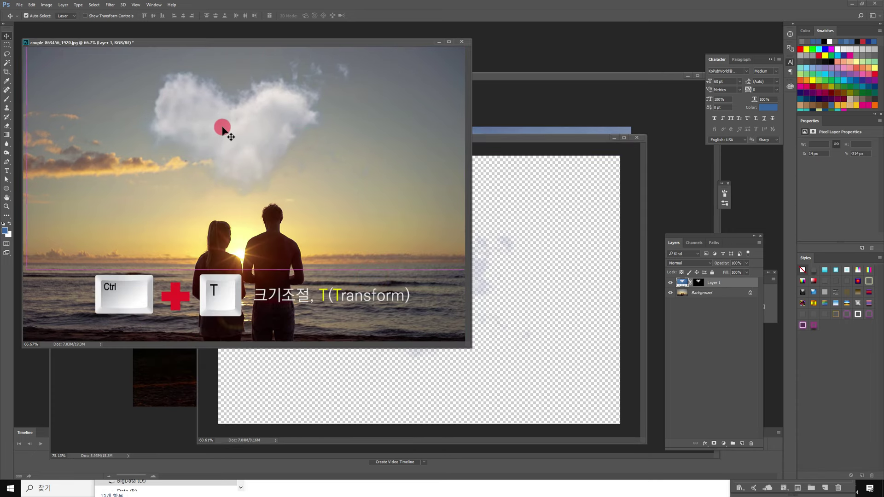
Scale the heart cloud down with Free Transform and position it in the sky centred above the couple
key(ctrl+t)
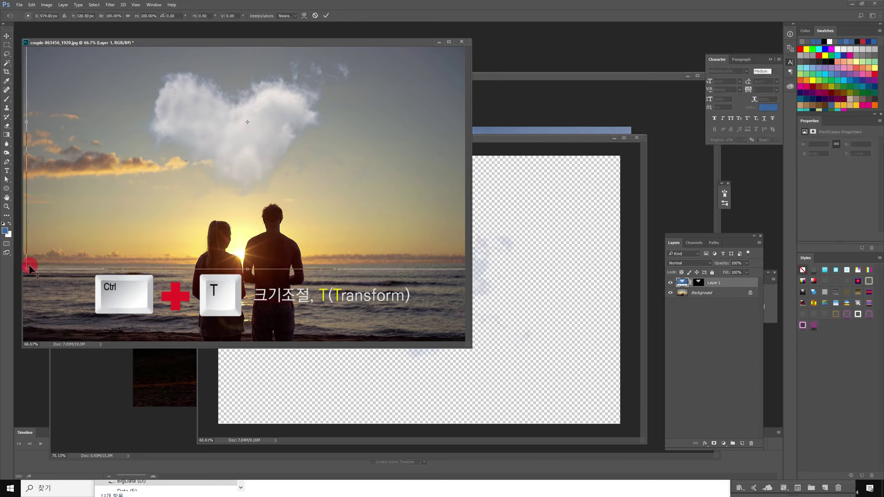
drag(28, 268, 95, 226)
drag(250, 155, 253, 140)
click(326, 15)
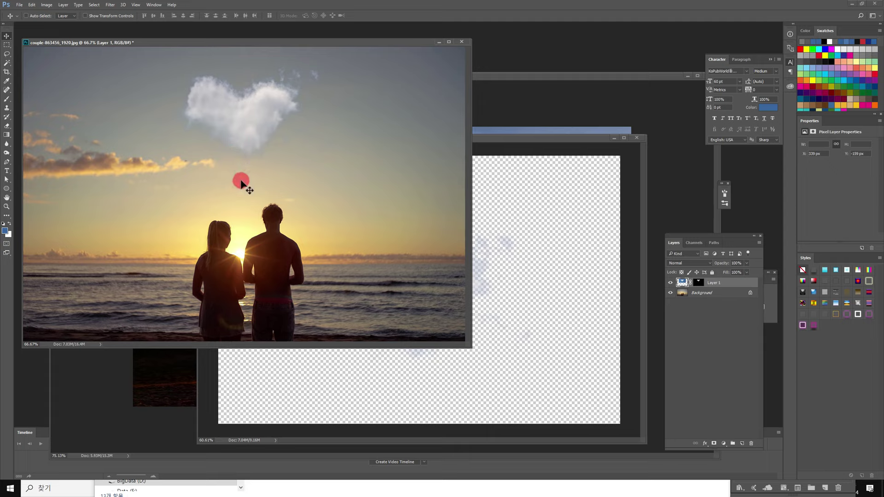
Colorize the heart cloud layer with Hue/Saturation, using hue 37 and saturation 37 to match the warm sunset
click(88, 7)
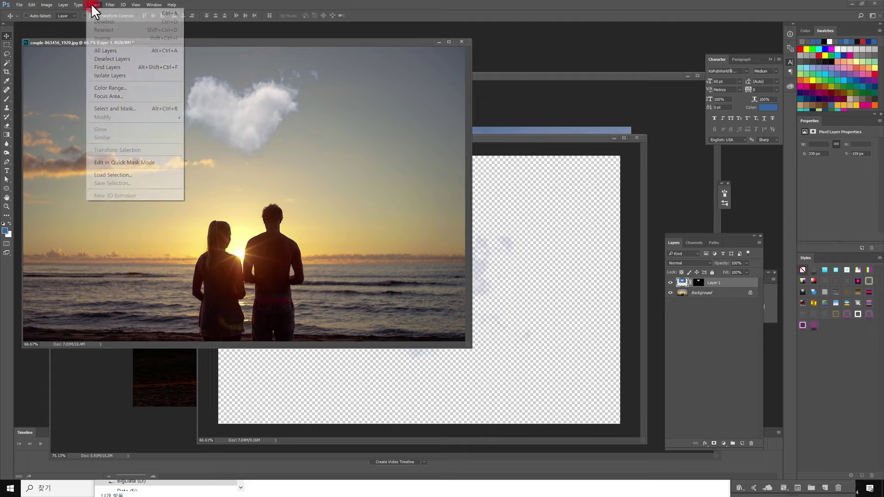
click(49, 6)
mouse_move(122, 26)
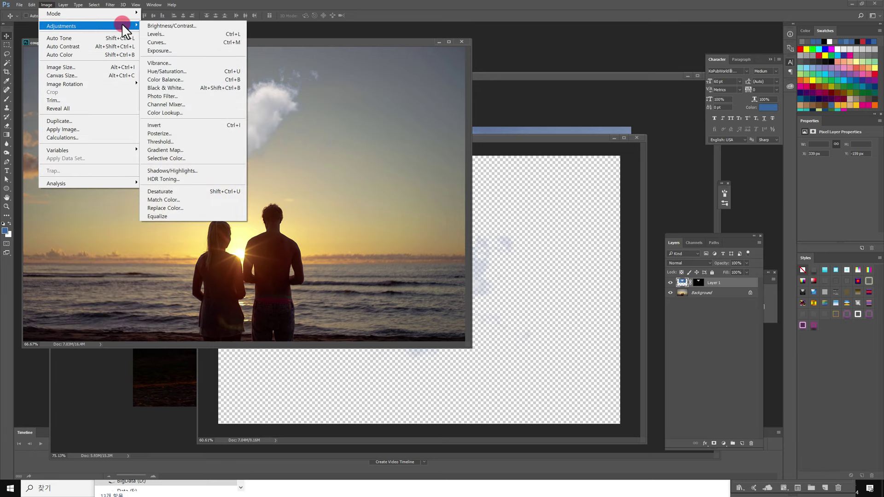
click(171, 71)
drag(804, 69, 518, 91)
click(584, 176)
drag(522, 141, 493, 141)
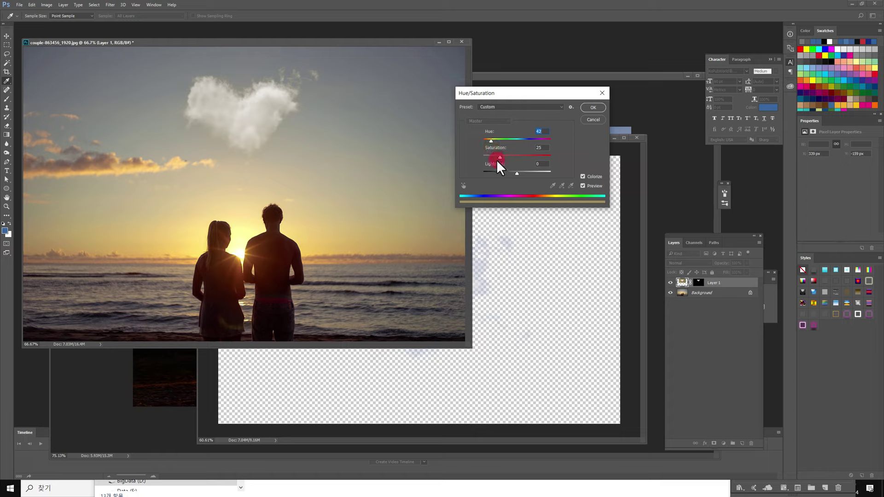
drag(500, 157, 507, 158)
drag(490, 142, 491, 142)
drag(506, 157, 507, 157)
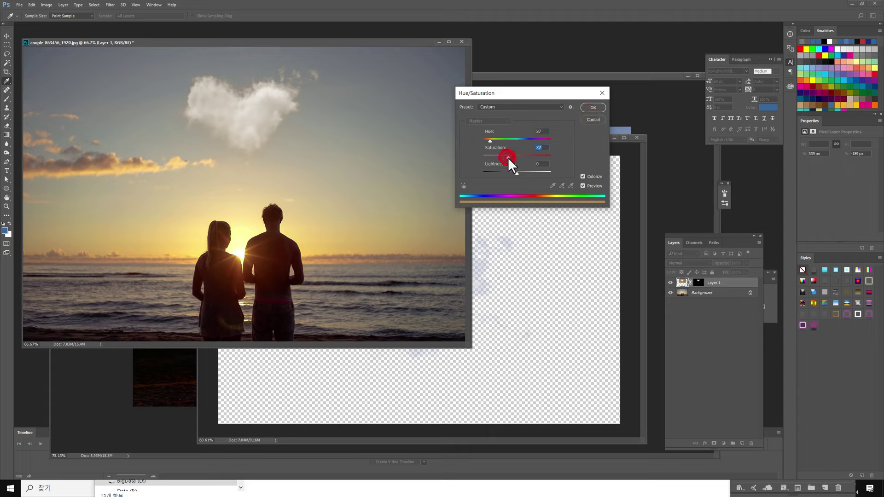
click(593, 108)
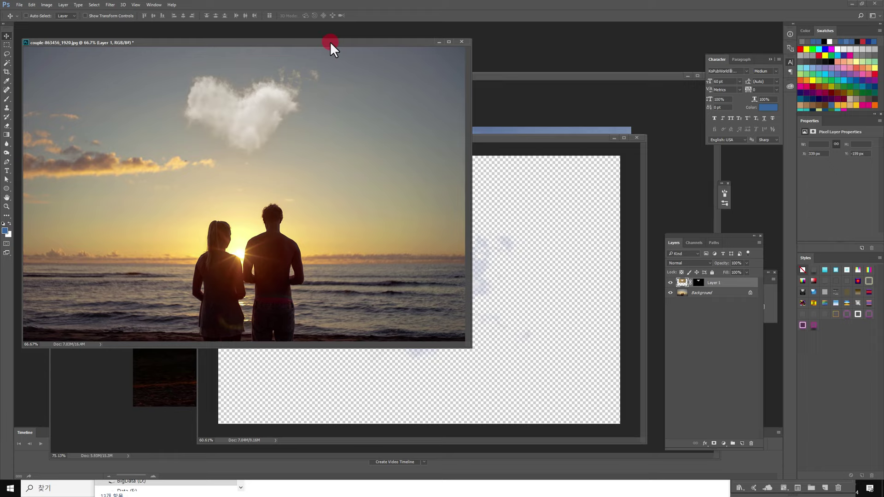
Minimize the couple composite and reposition the masked cloud document so the whole transparent heart cloud is in view
drag(330, 42, 346, 52)
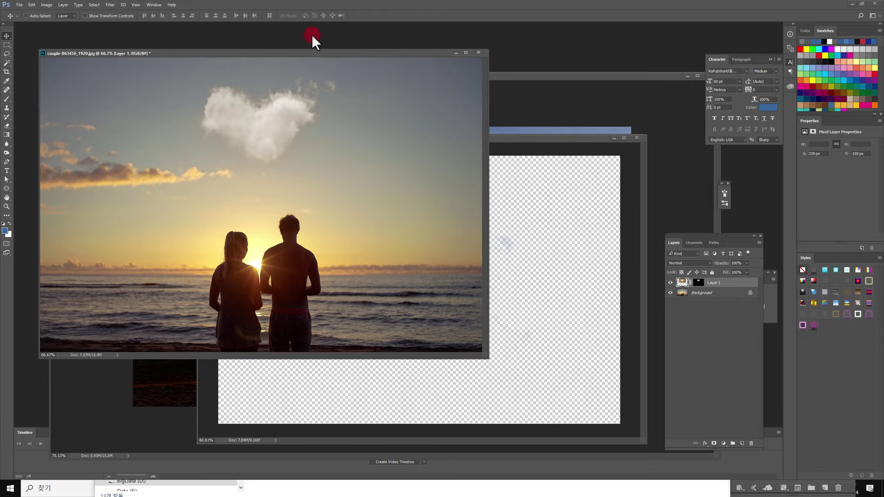
click(682, 282)
click(700, 283)
click(683, 282)
click(455, 53)
drag(457, 142, 384, 141)
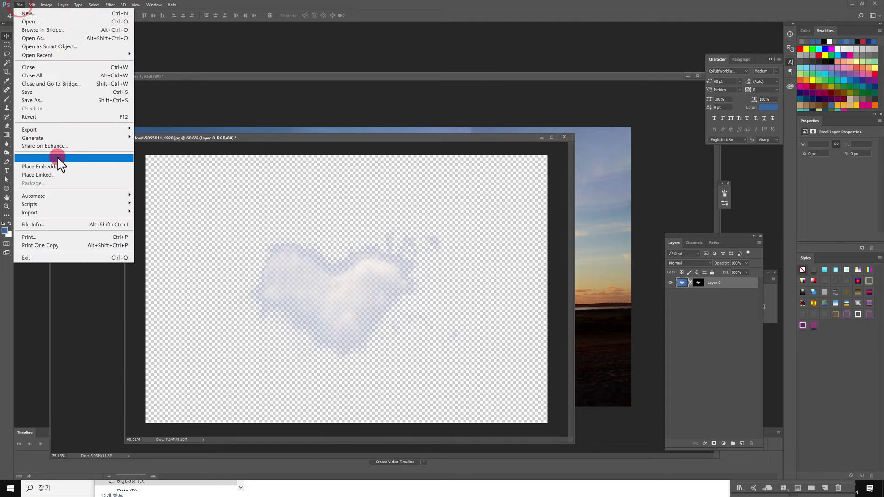
Save a copy of the masked cloud document as 구름 in an image format that keeps transparency
click(85, 102)
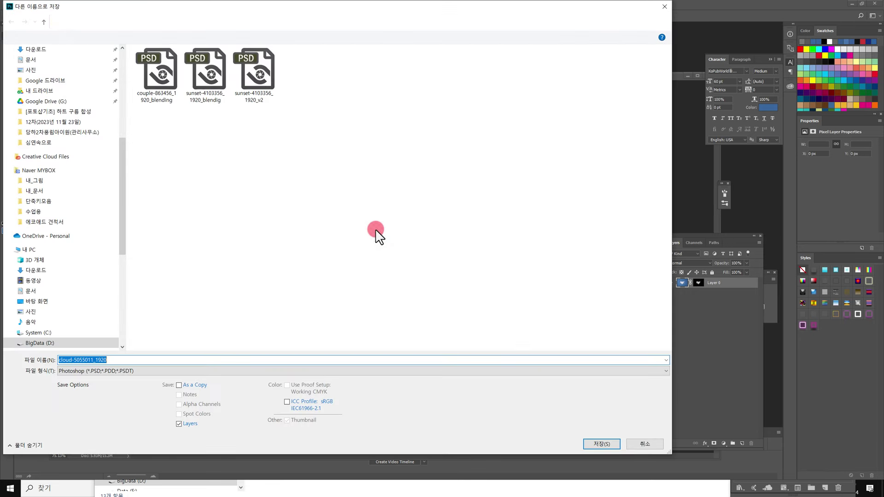
click(250, 370)
click(249, 334)
click(145, 358)
key(Return)
key(Return)
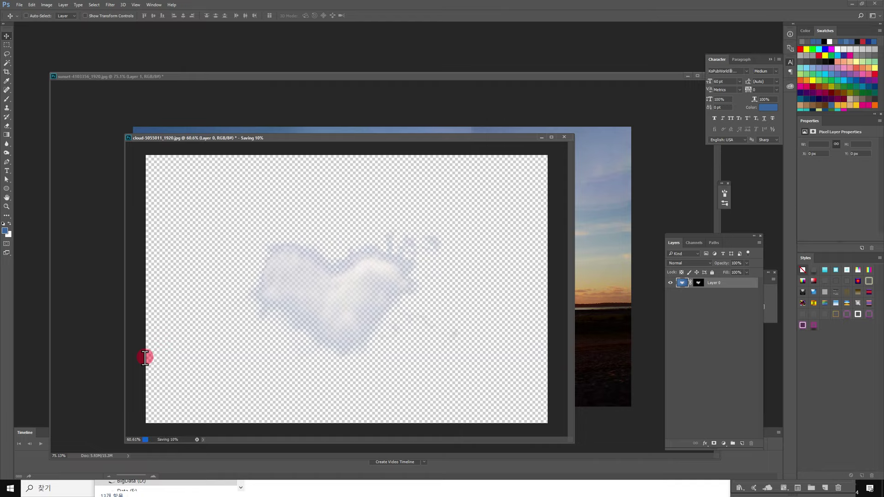
Open the sunset-4103356_1920_blendig JPG and the saved 구름 cloud image
double_click(285, 57)
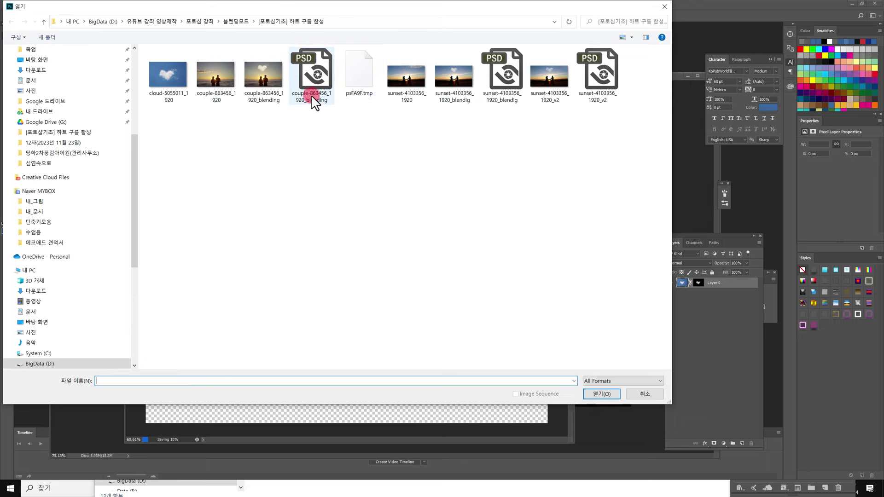
double_click(409, 79)
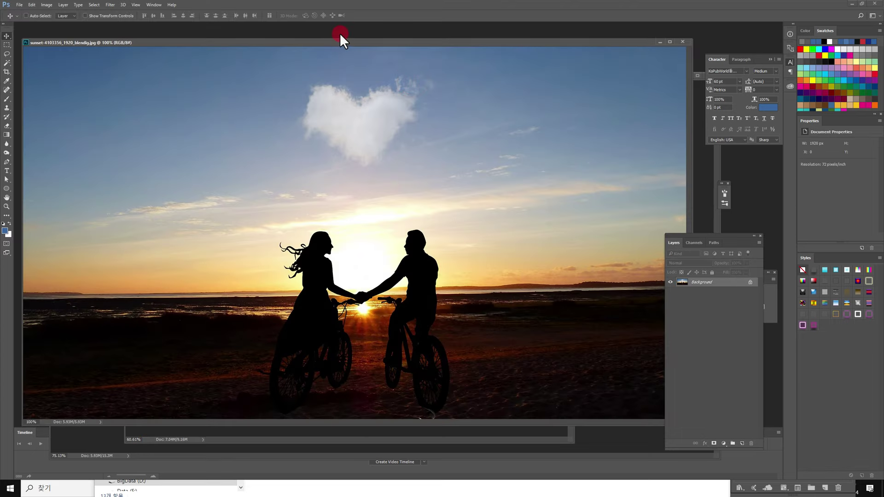
double_click(338, 32)
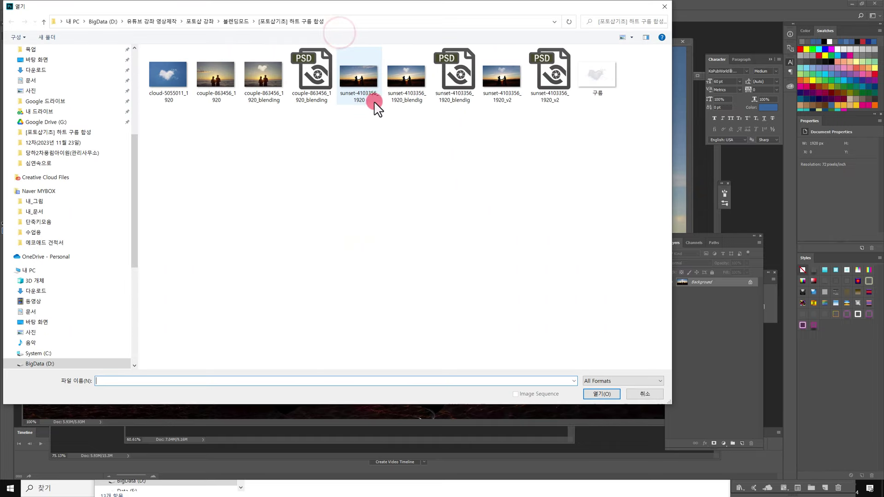
double_click(586, 79)
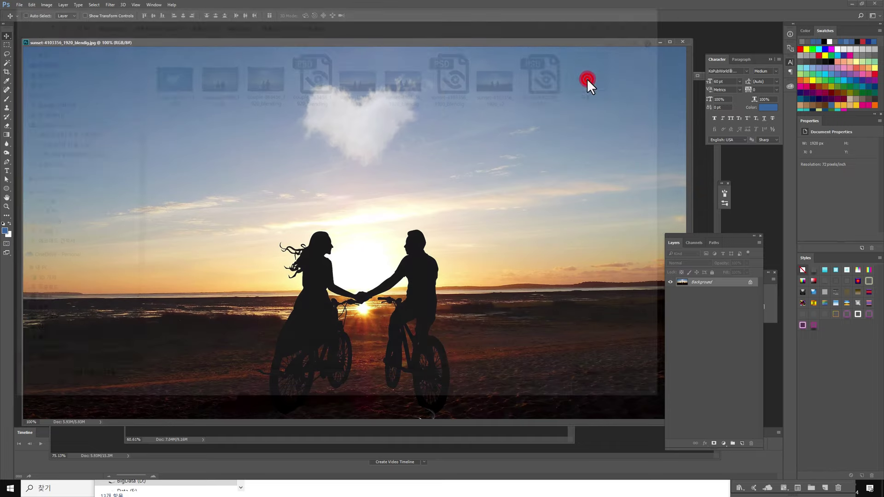
Copy the transparent cloud into the sunset cyclists image, scale it to about 29.73% and place it in the upper-left sky
drag(270, 191, 193, 180)
key(ctrl+t)
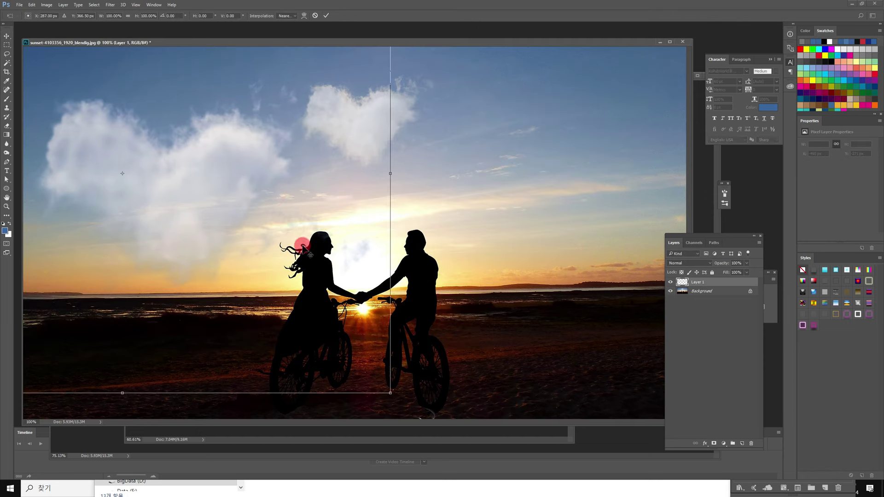
drag(387, 393, 196, 235)
drag(142, 194, 108, 122)
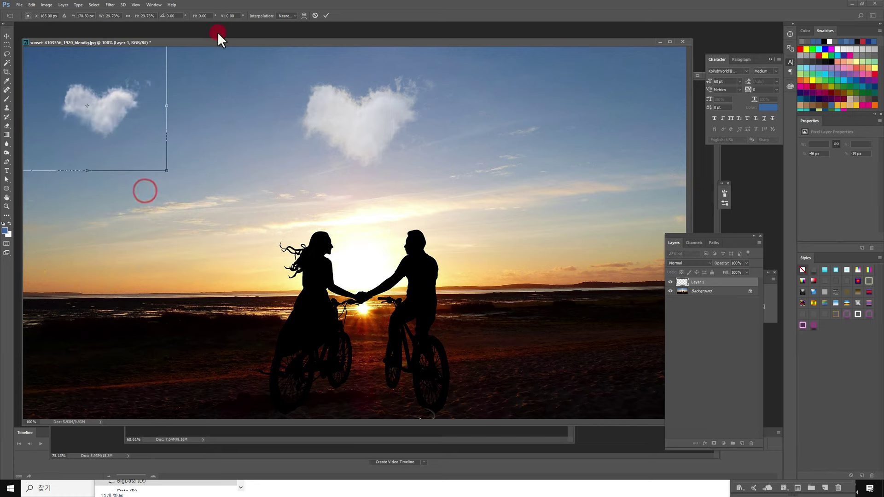
click(314, 15)
click(326, 15)
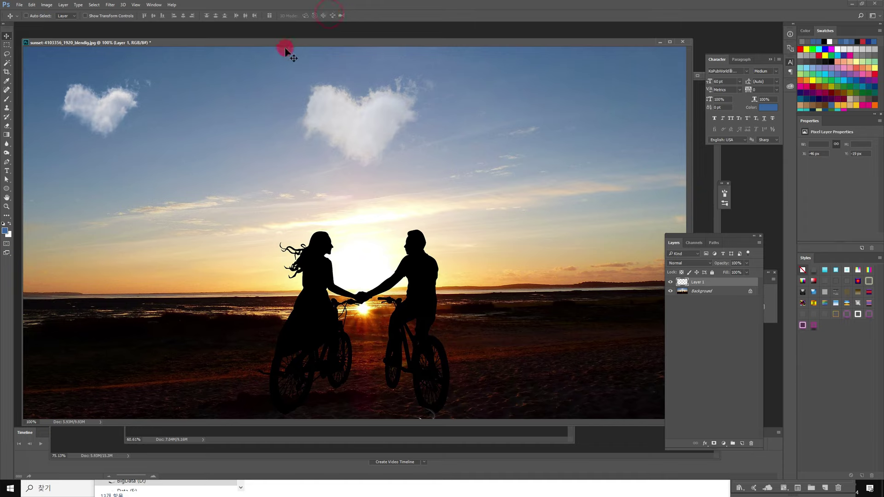